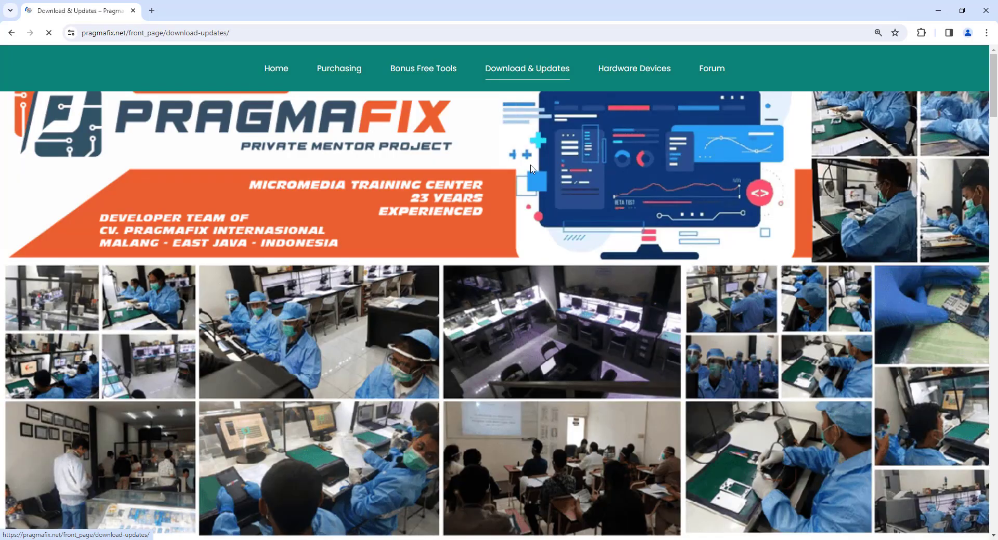
scroll(527, 176, down, 8)
scroll(526, 175, up, 10)
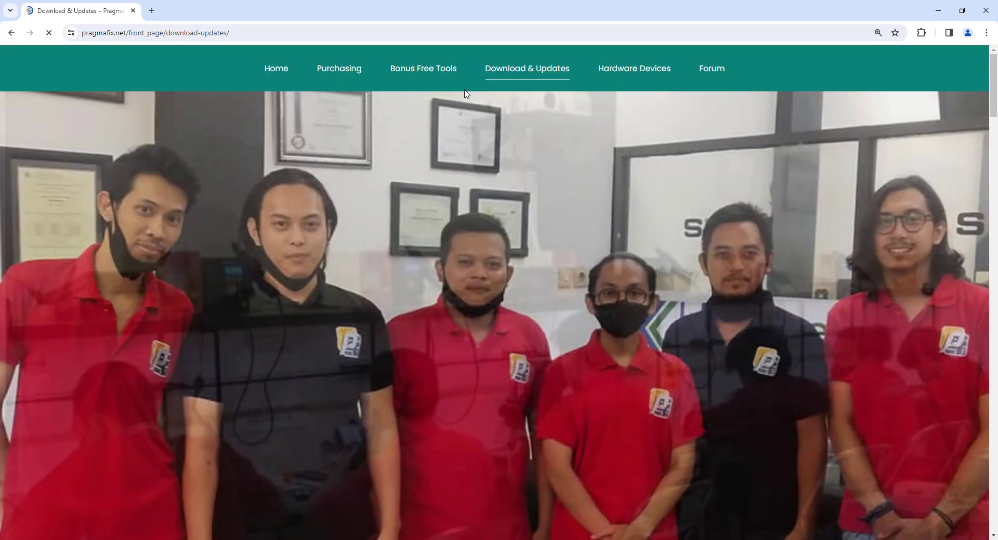
scroll(503, 245, down, 10)
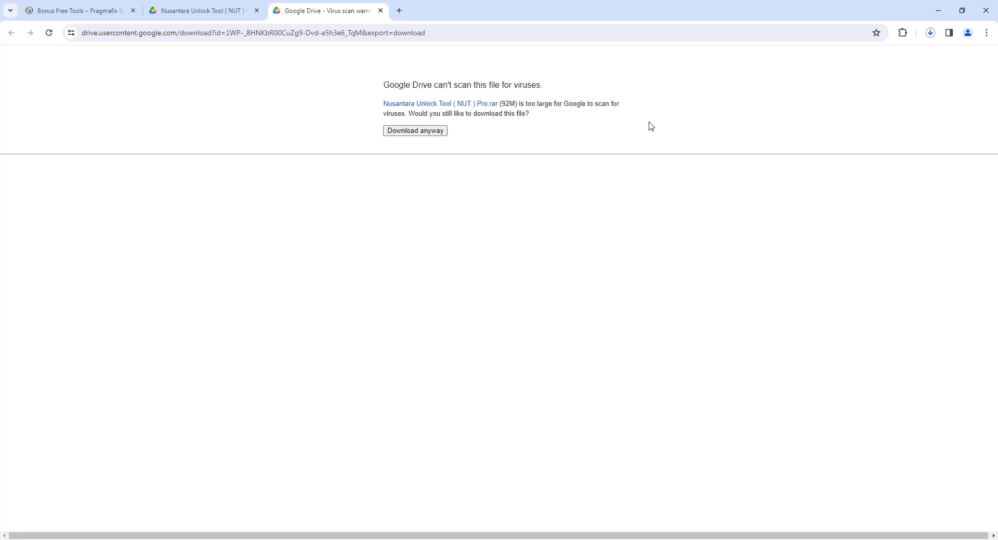
Start the MediaFire download of Nusantara Unlock Tool ( NUT ) Pro from the Bonus Free Tools page and close the pop-up window
click(69, 11)
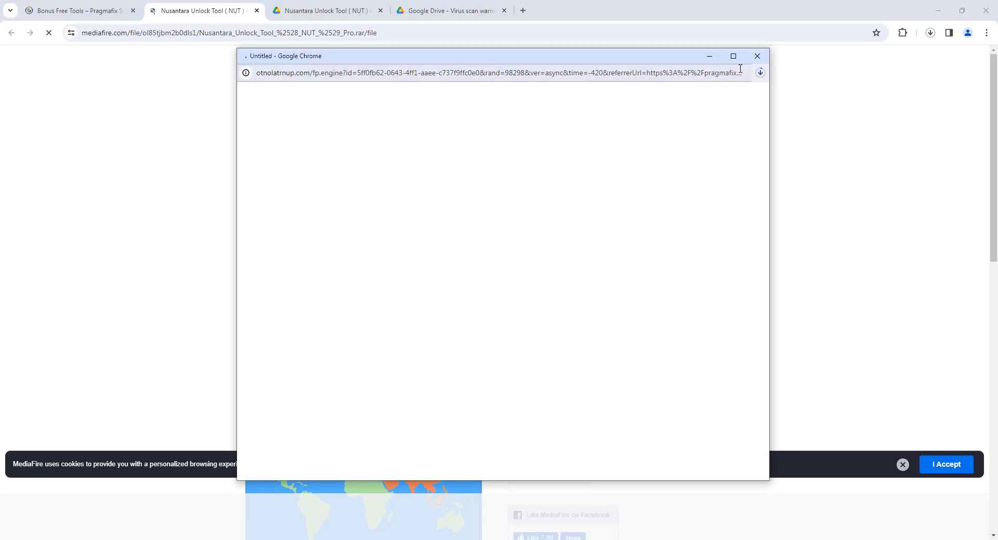
click(757, 56)
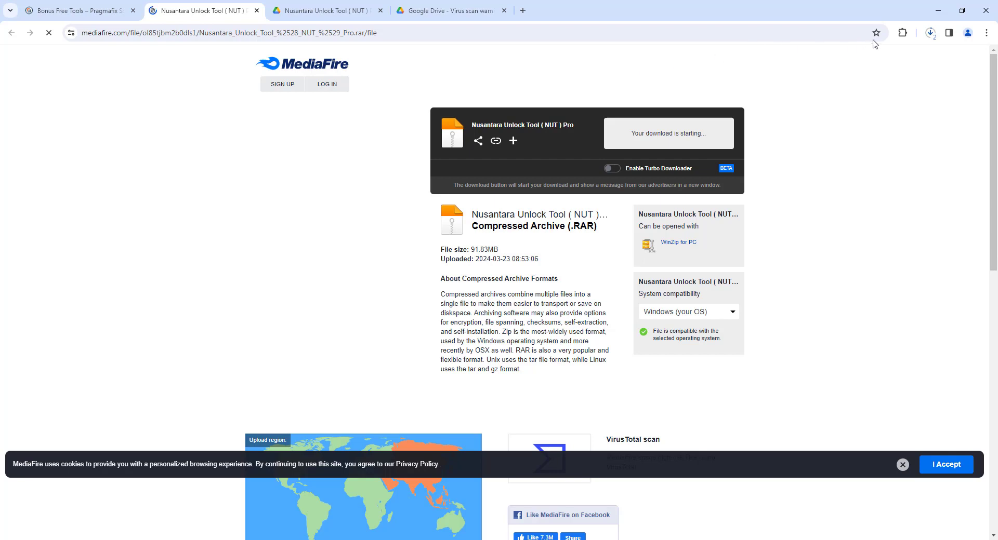
Cancel the duplicate download Nusantara Unlock Tool ( NUT ) Pro (1).rar in the recent download history
click(931, 34)
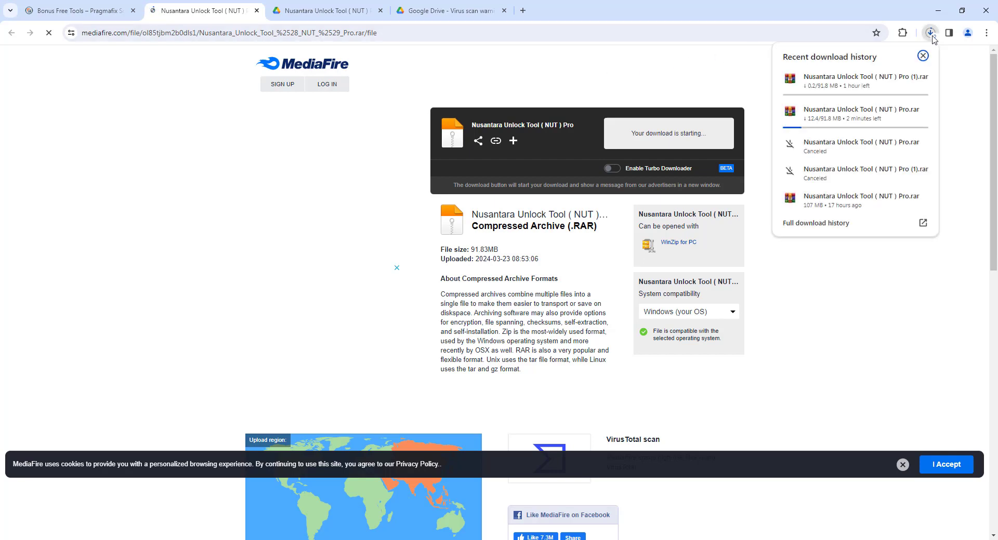
click(923, 56)
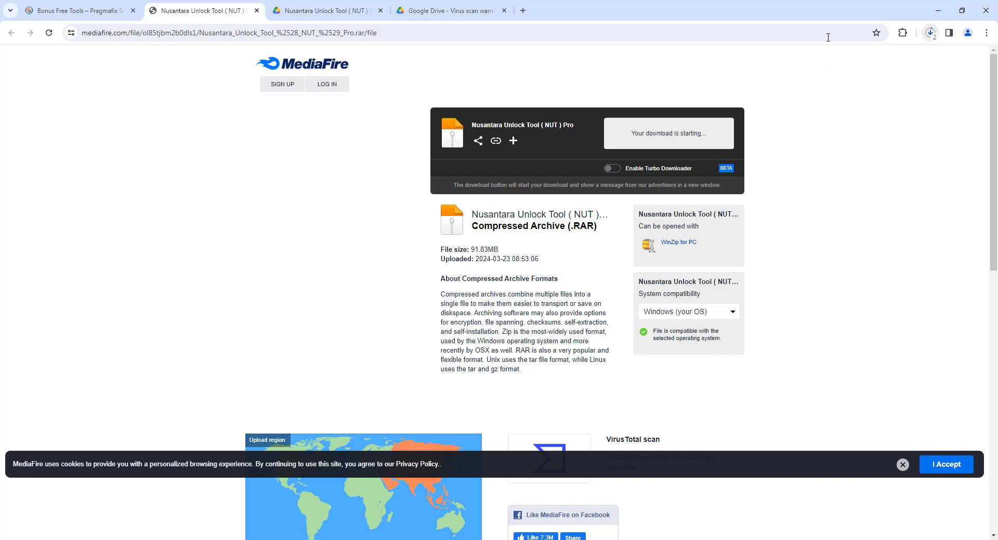
click(930, 33)
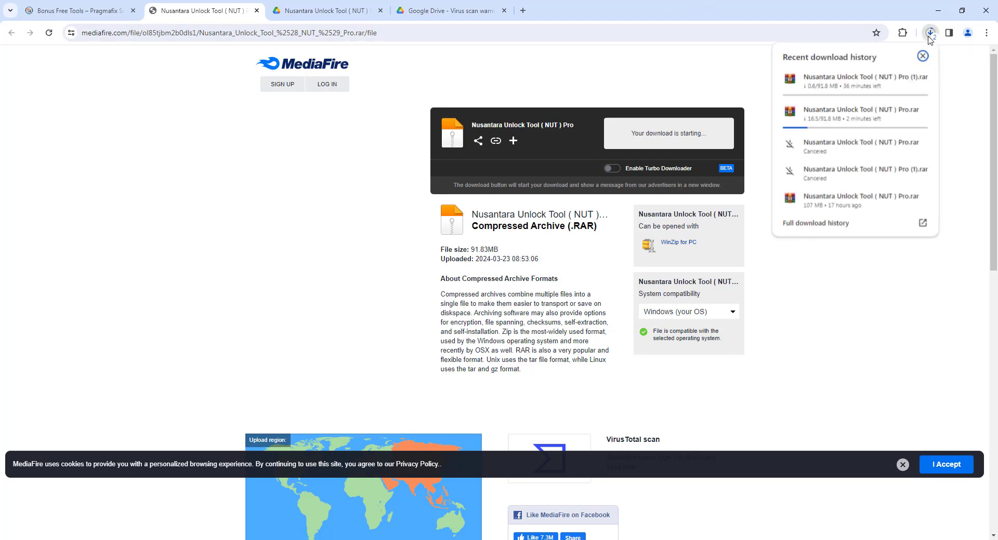
click(921, 79)
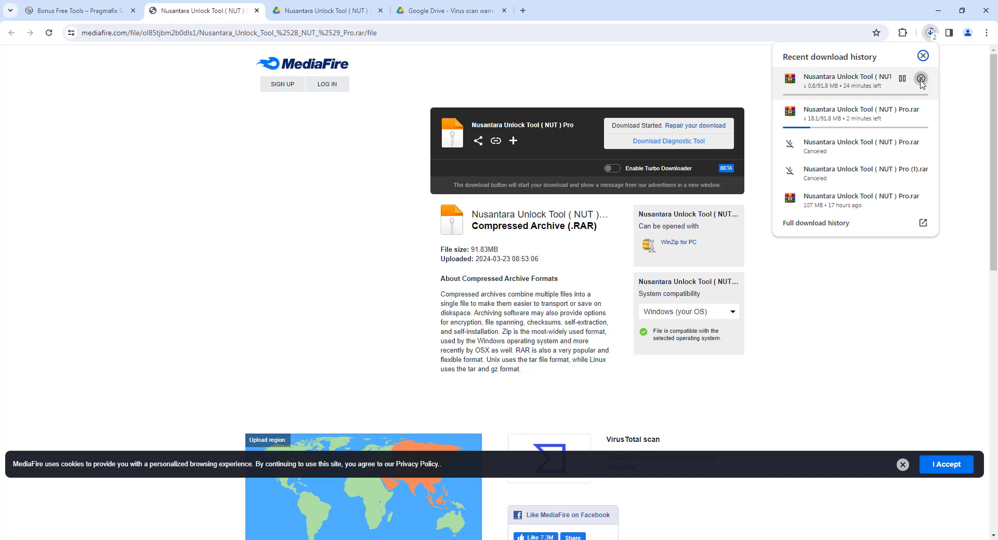
click(726, 11)
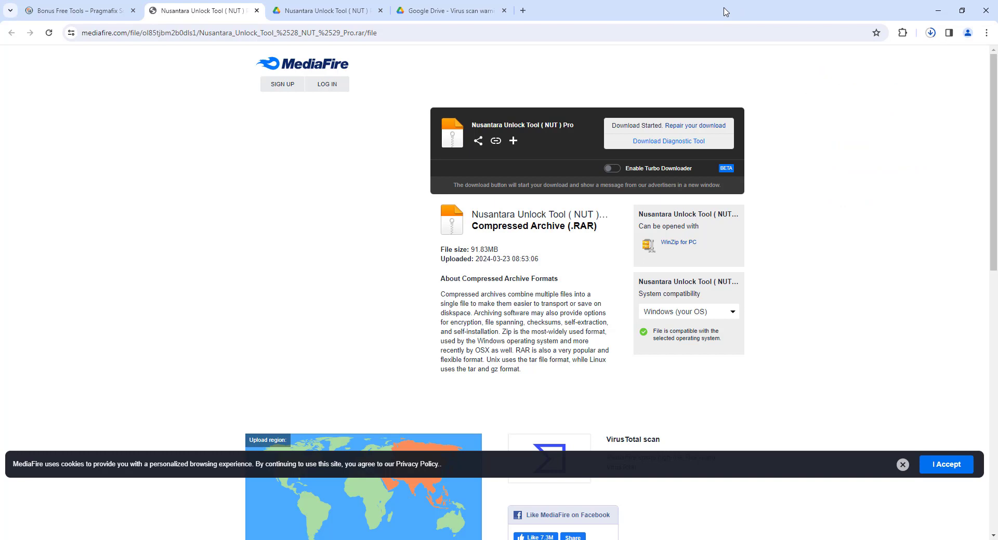
Accept the MediaFire cookies and open the downloaded Nusantara Unlock Tool ( NUT ) Pro.rar from the Downloads folder
click(941, 459)
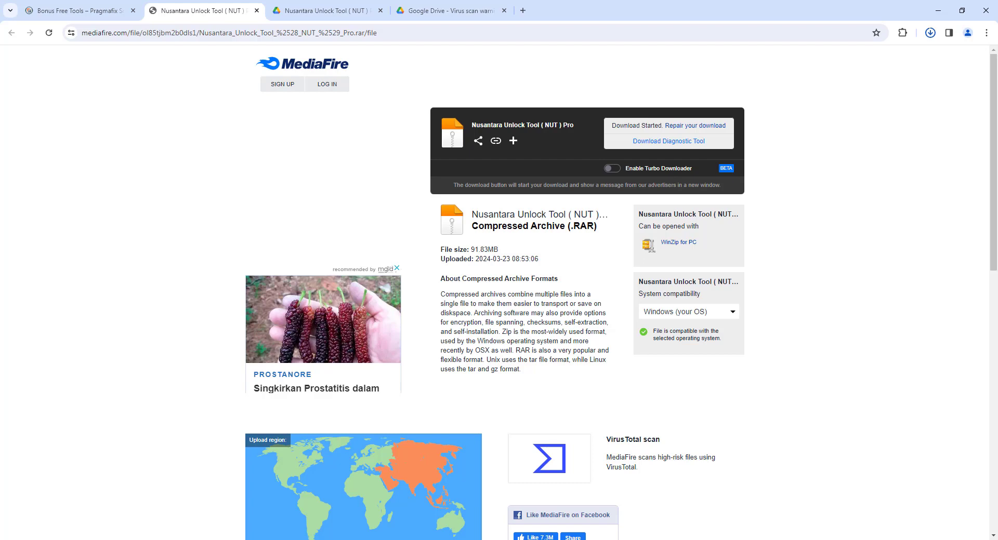
click(909, 60)
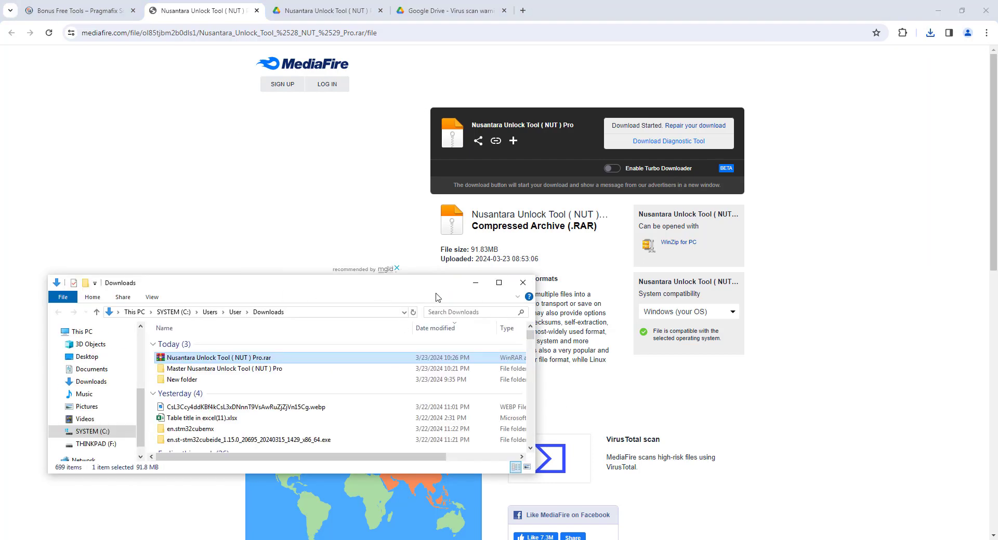
double_click(224, 362)
click(532, 290)
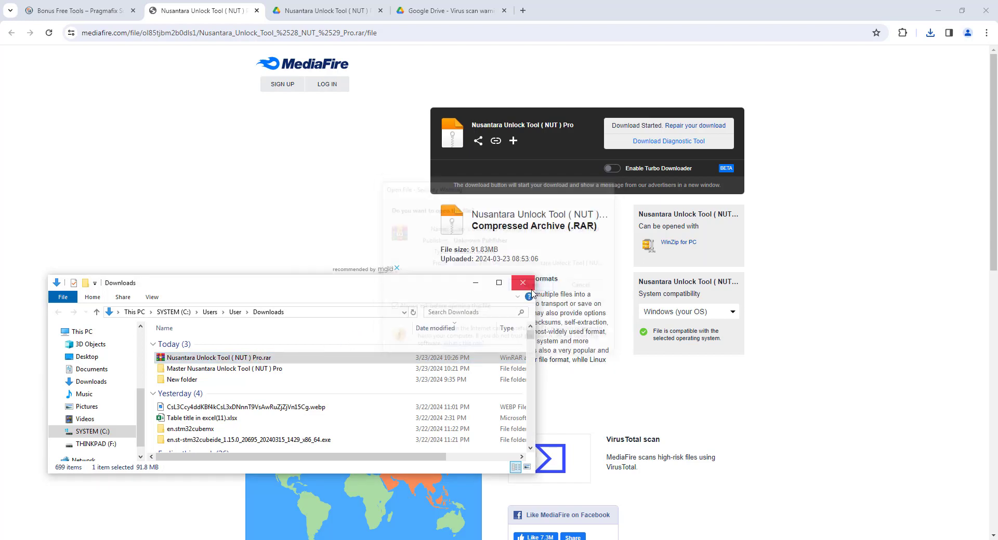
Copy the archive password from the comment of Nusantara Unlock Tool ( NUT ) Pro.rar
drag(851, 246, 805, 244)
right_click(820, 244)
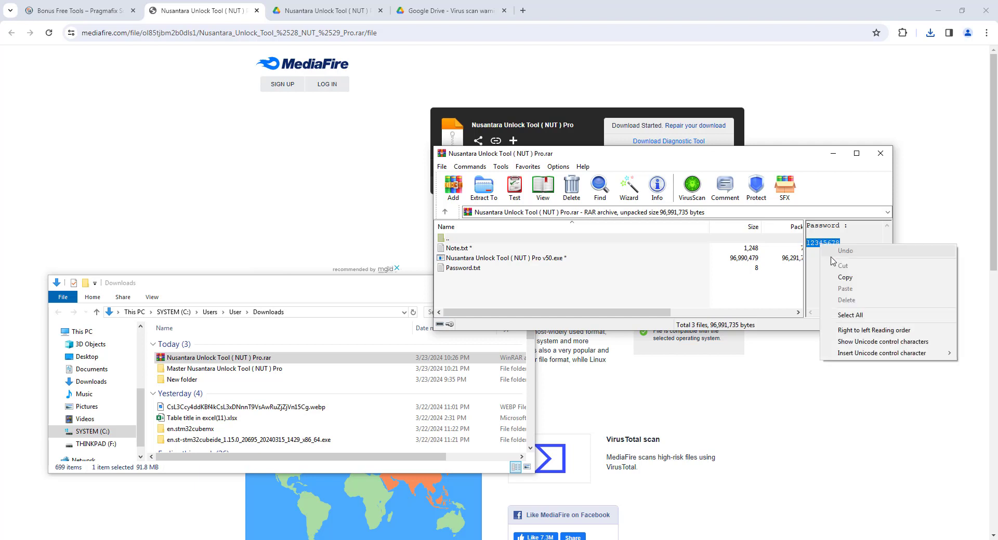
click(825, 275)
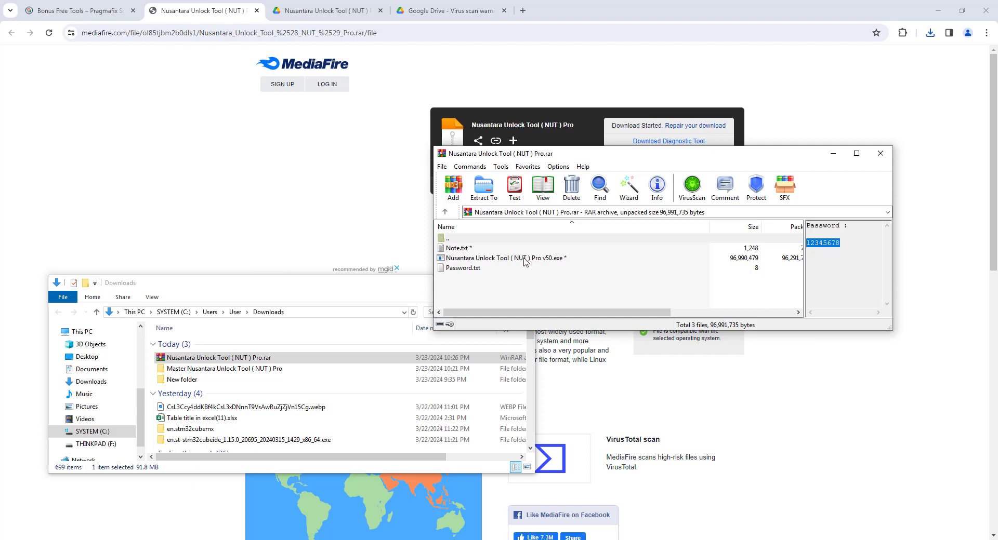
Try to open Note.txt in the archive, dismiss its password request, and view Password.txt instead
double_click(459, 250)
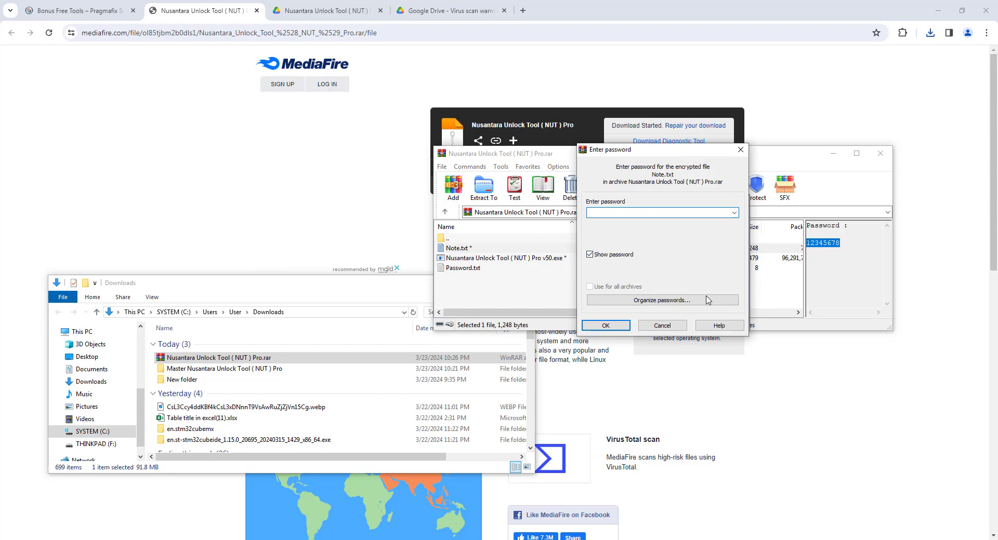
click(662, 325)
double_click(457, 269)
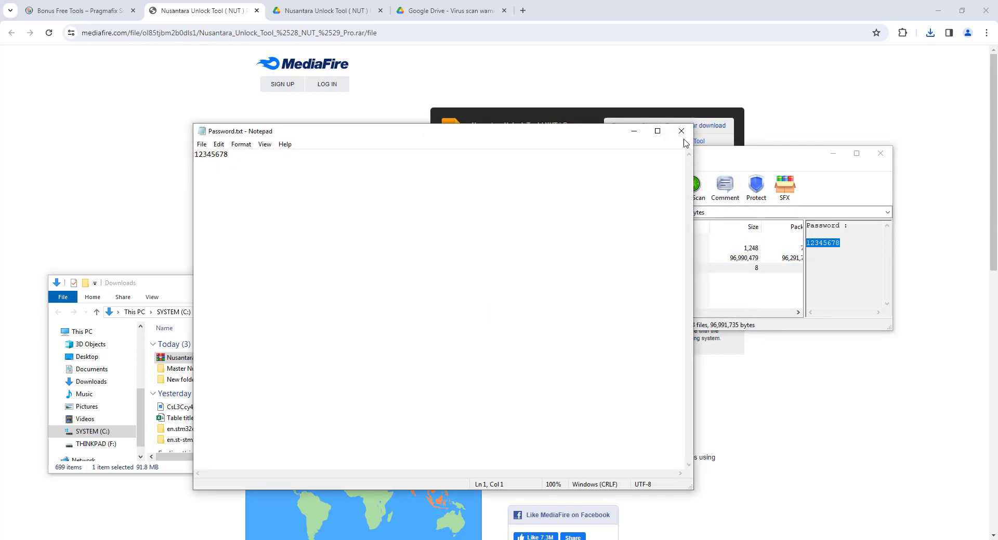
click(681, 131)
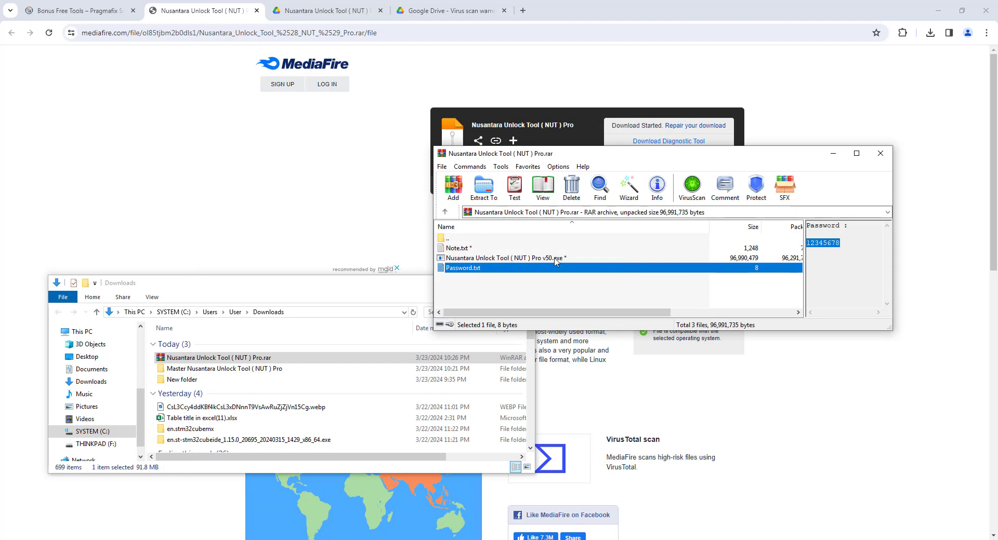
Copy the password from the archive comment again and close the archive
right_click(812, 246)
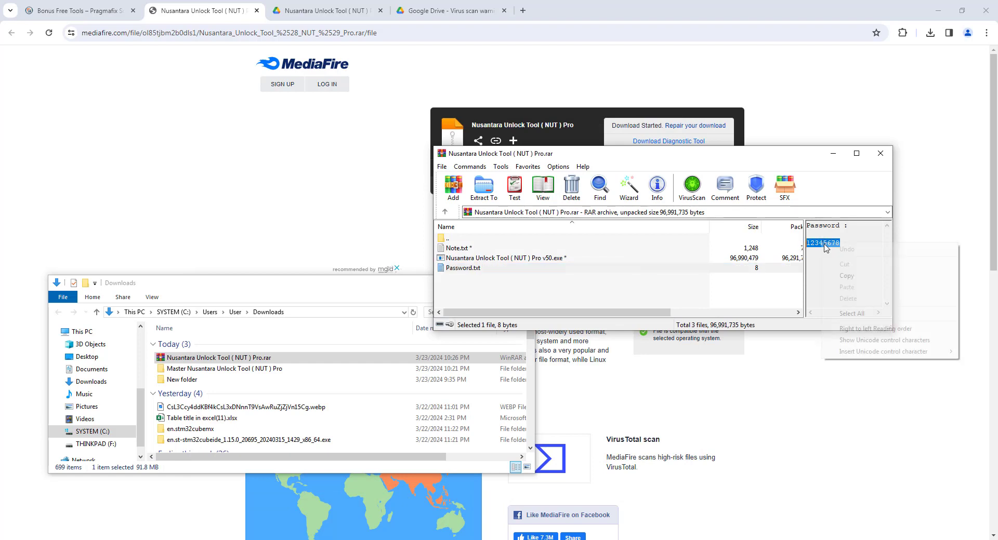
click(849, 274)
click(881, 154)
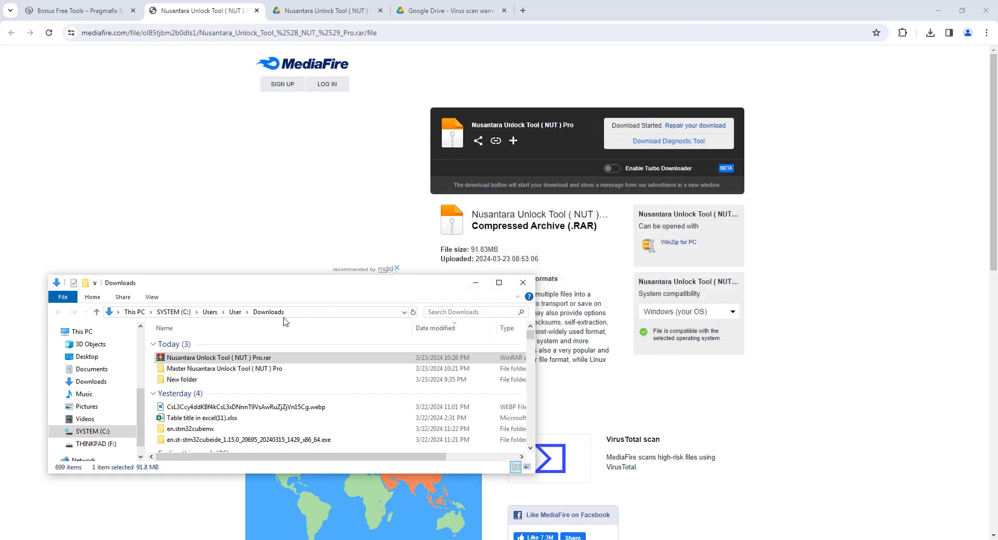
Extract Nusantara Unlock Tool ( NUT ) Pro.rar into a folder of the same name, pasting the archive password
right_click(215, 362)
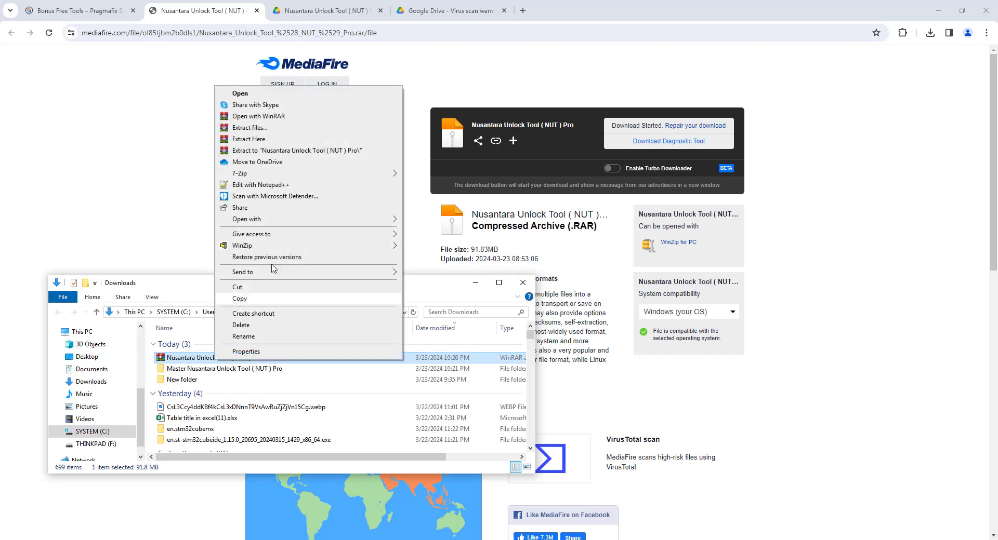
click(315, 150)
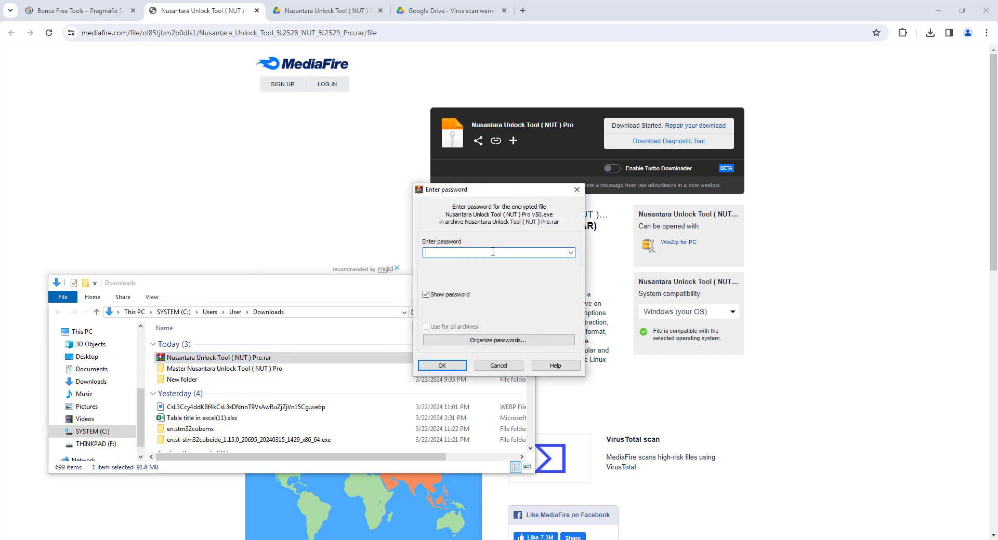
right_click(492, 252)
click(515, 298)
click(456, 366)
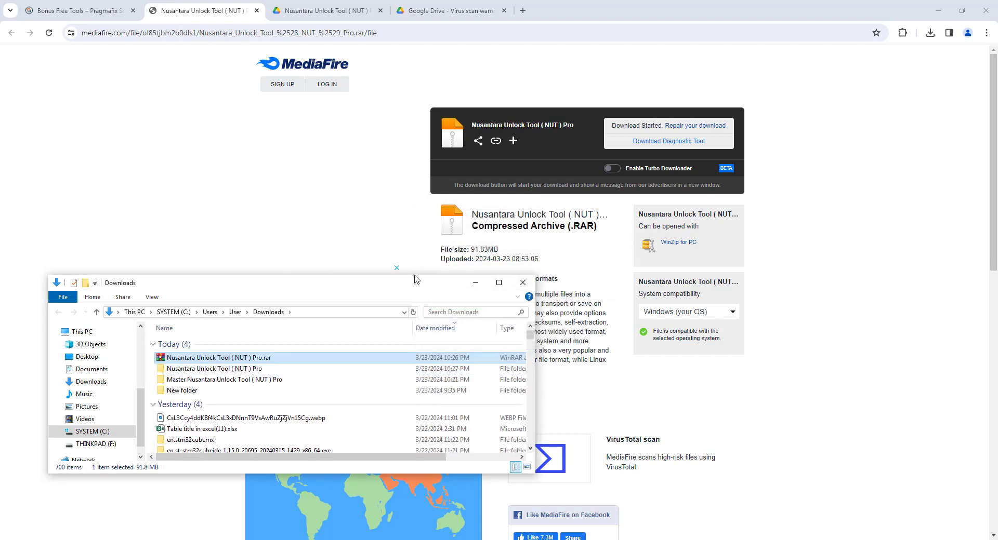
Run Nusantara Unlock Tool ( NUT ) Pro v50.exe from the extracted Nusantara Unlock Tool ( NUT ) Pro folder
drag(415, 277, 472, 210)
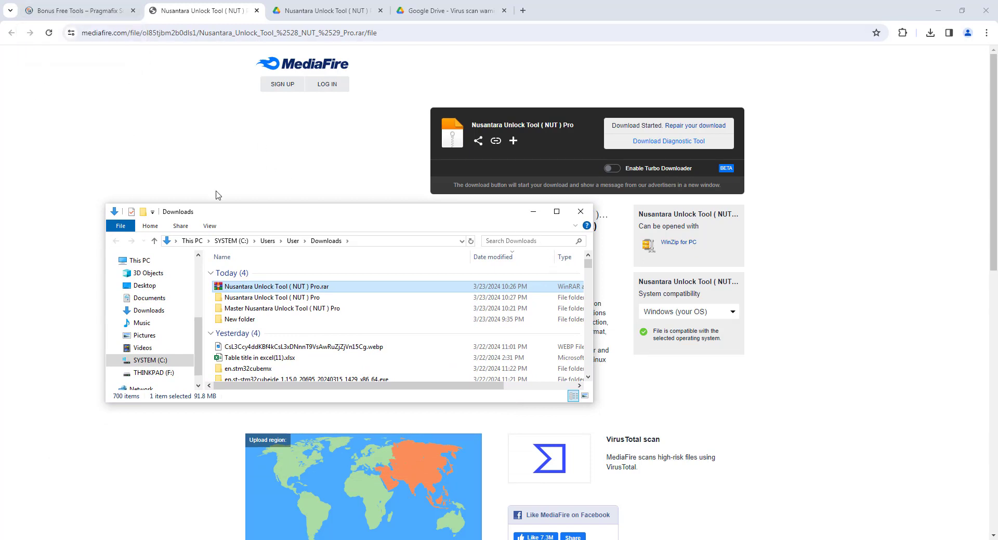
double_click(274, 297)
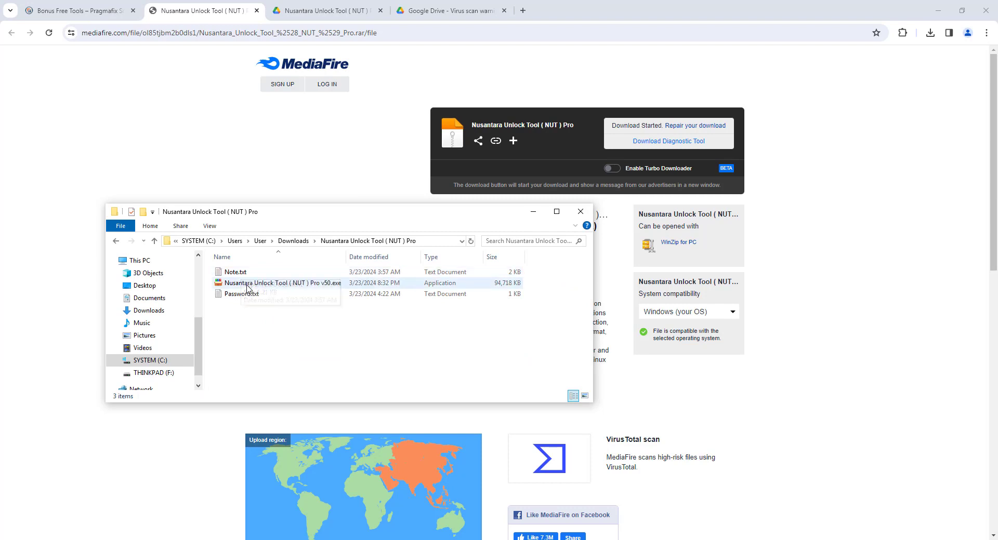
click(276, 284)
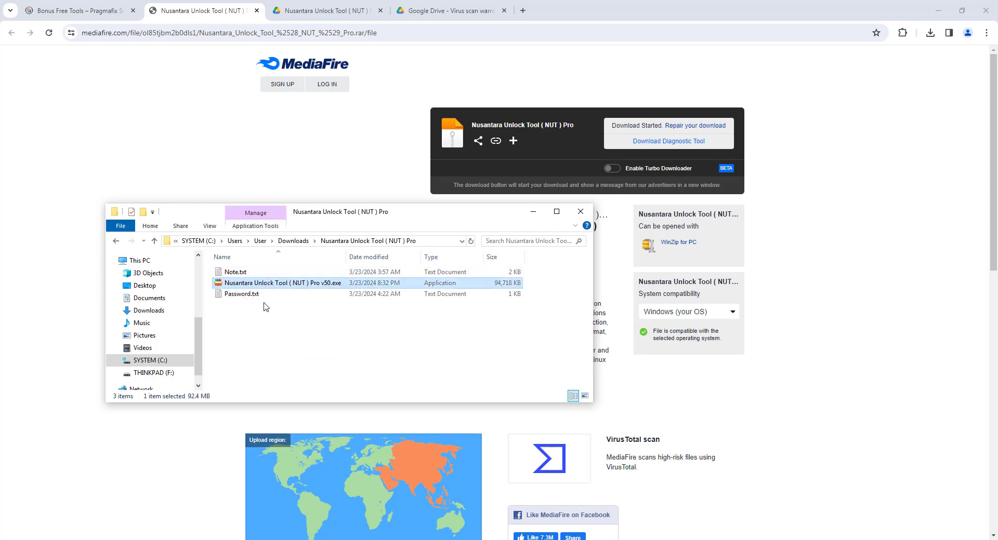
double_click(301, 284)
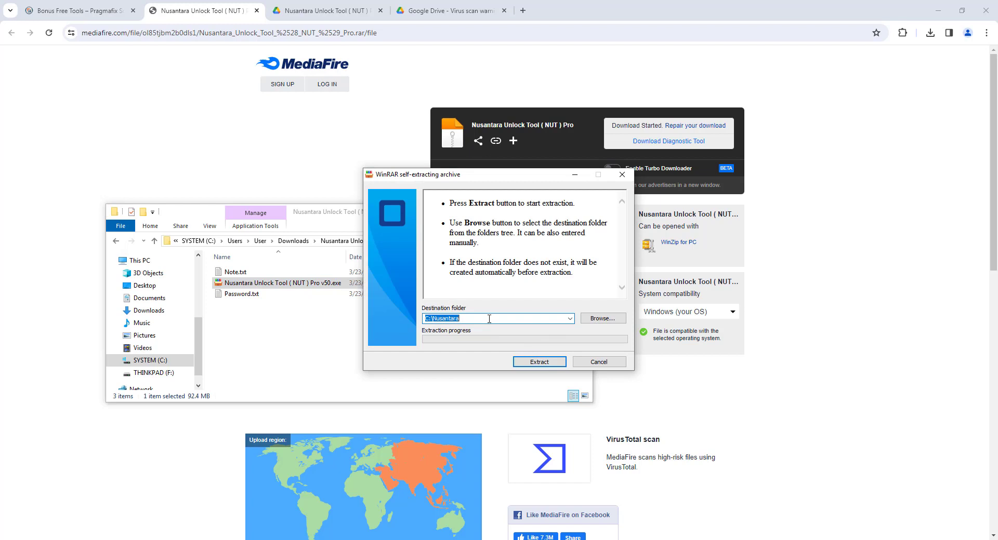
Extract the self-extracting archive to C:\Nusantara, pasting the archive password for the encrypted files
click(524, 366)
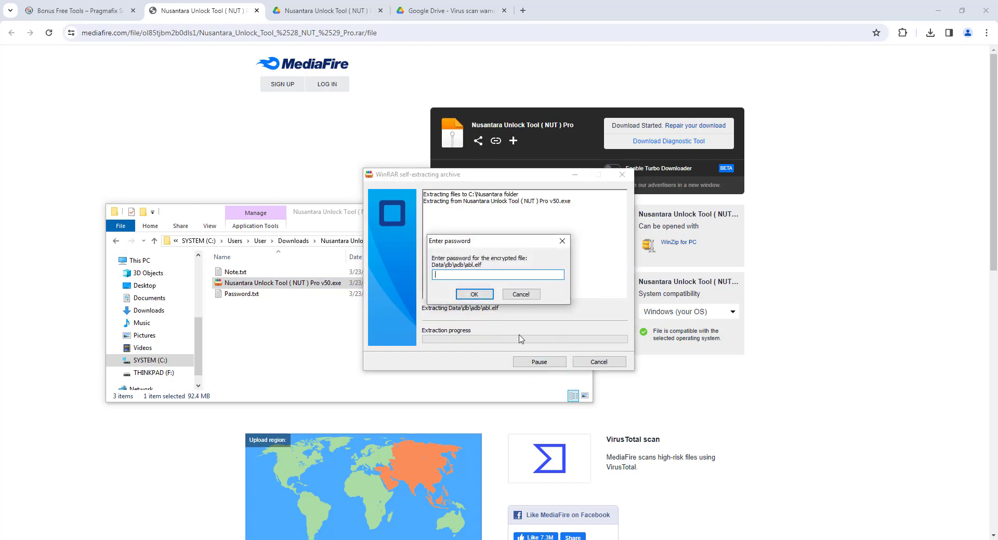
right_click(471, 276)
click(474, 321)
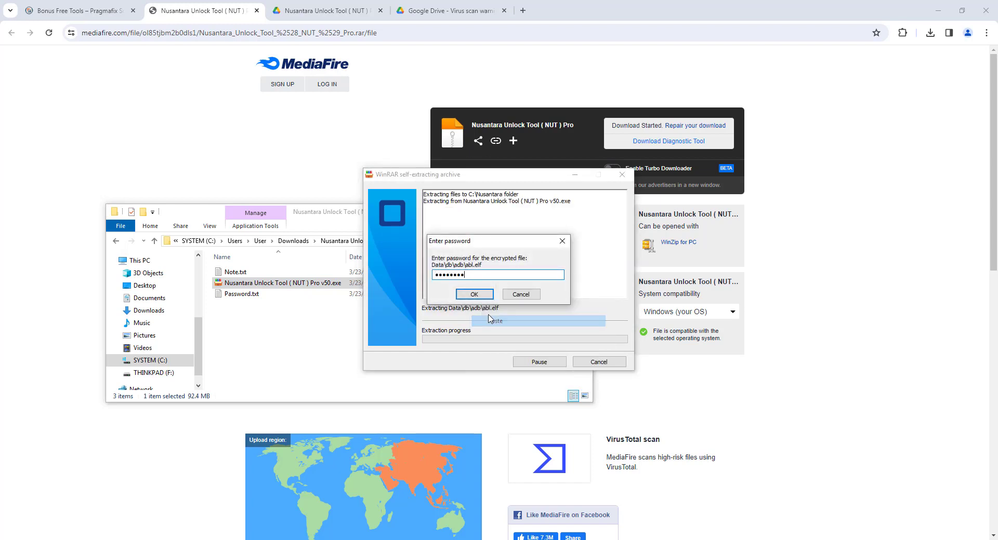
click(474, 295)
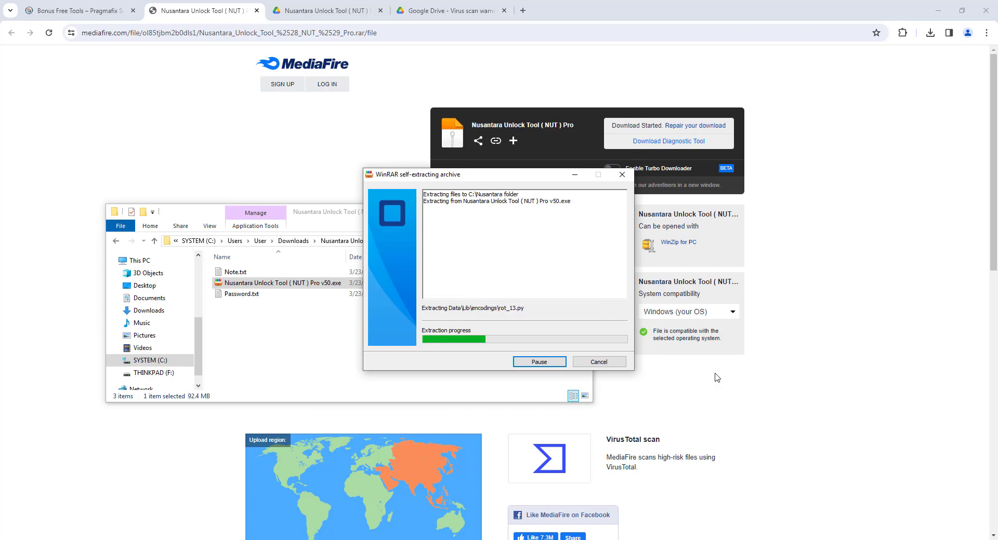
Look over the Windows Security overview while the files extract, and close it
click(839, 539)
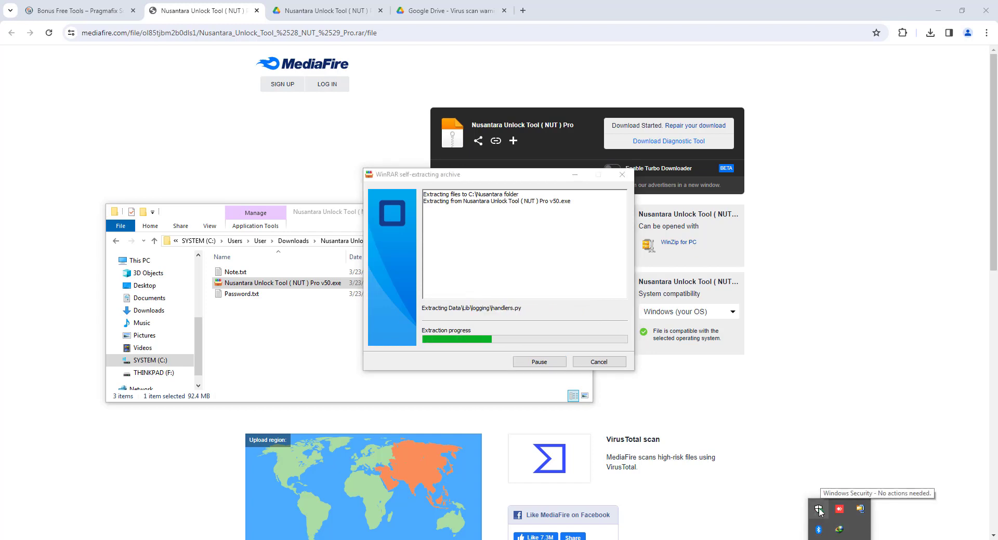
click(820, 510)
drag(319, 64, 451, 88)
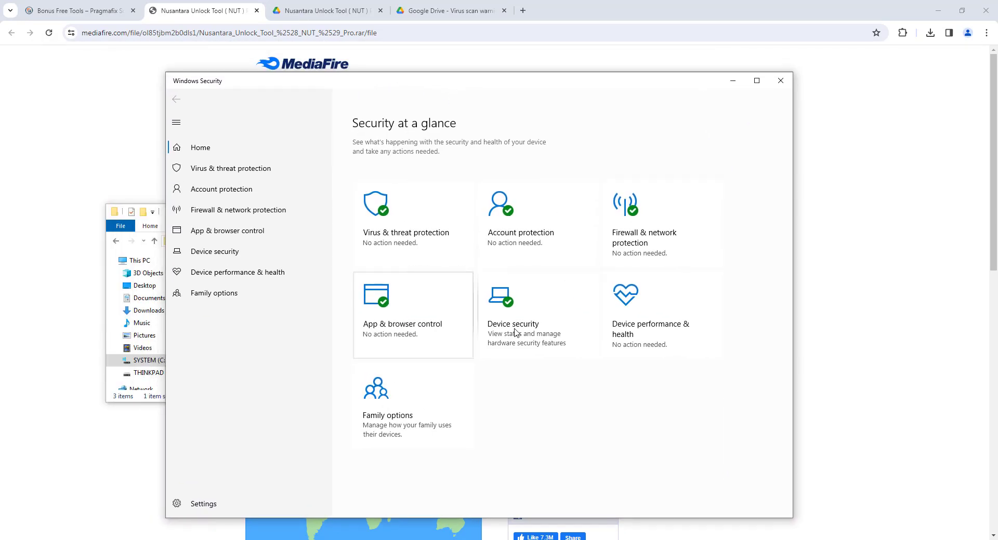
click(781, 82)
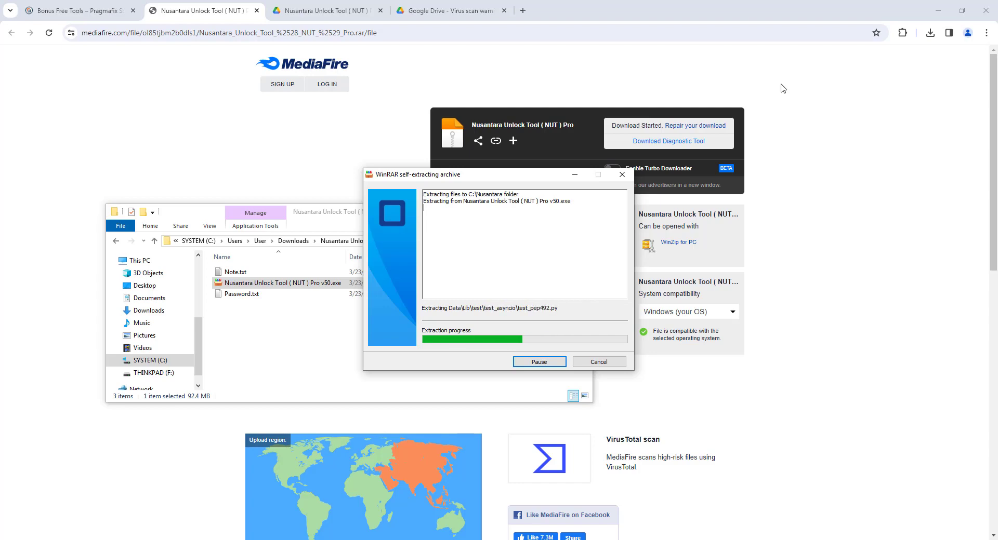
Review the NUT Pro Tool V.50 2024 section on the Bonus Free Tools page
click(78, 10)
scroll(592, 425, down, 5)
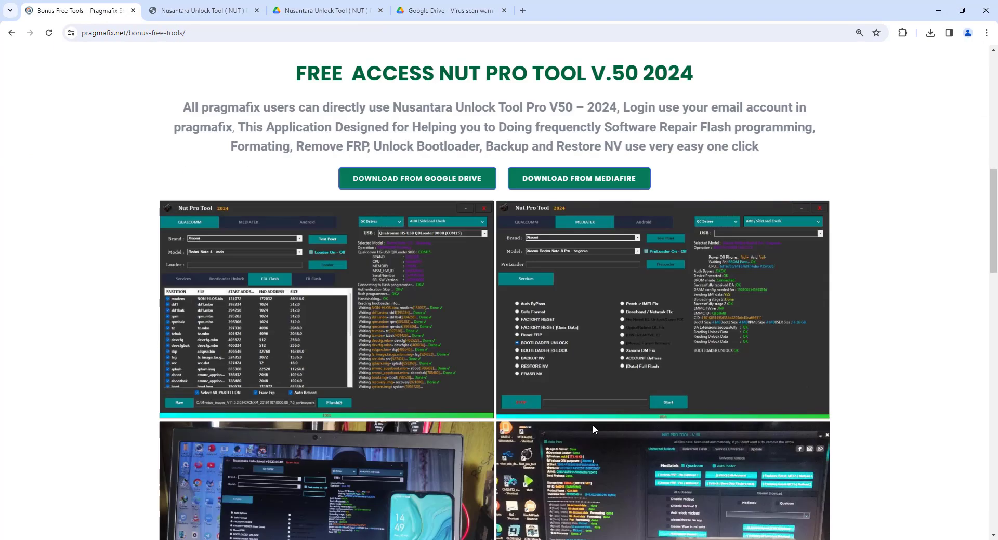
scroll(594, 428, up, 3)
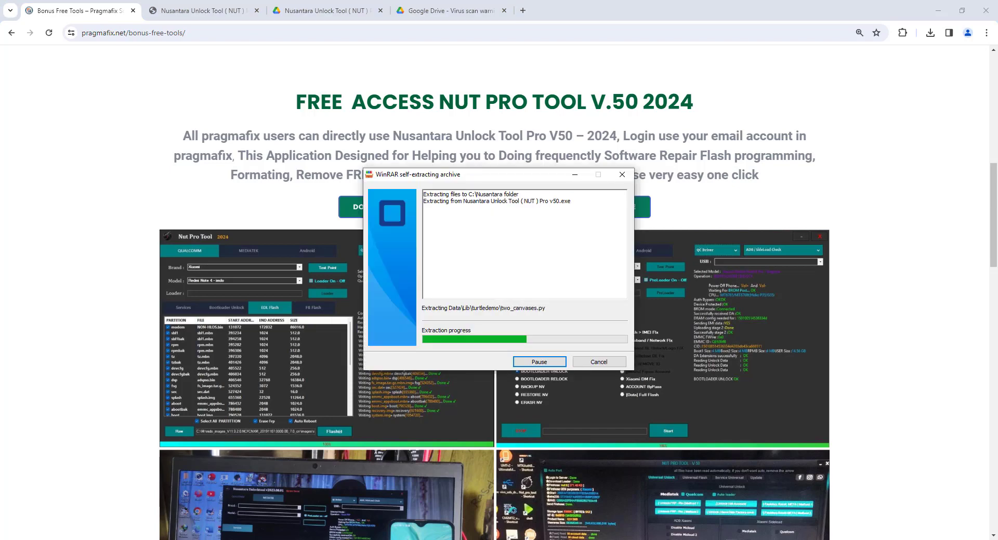
mouse_move(367, 539)
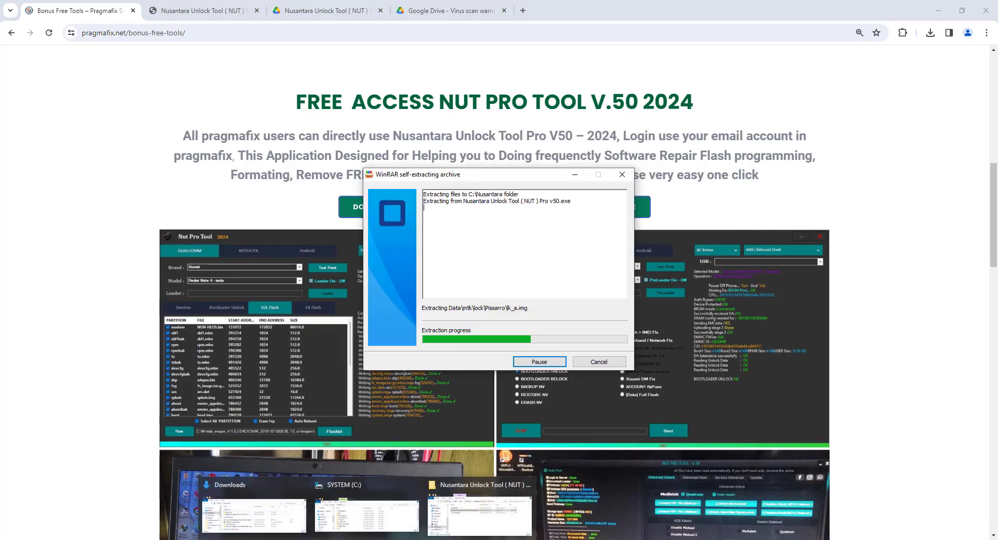
Open the Nusantara folder on the SYSTEM (C:) drive and look over the extracted files
click(481, 524)
click(494, 177)
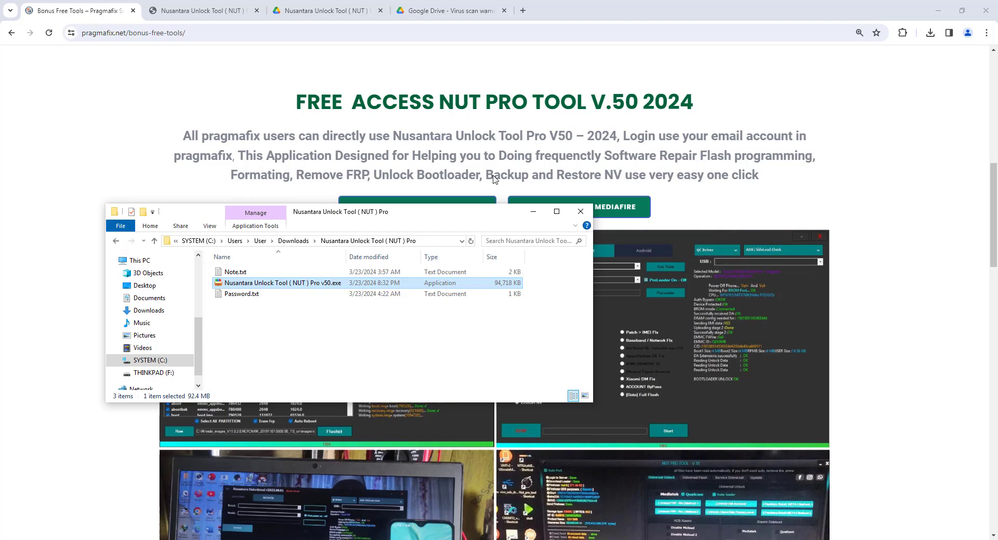
click(273, 345)
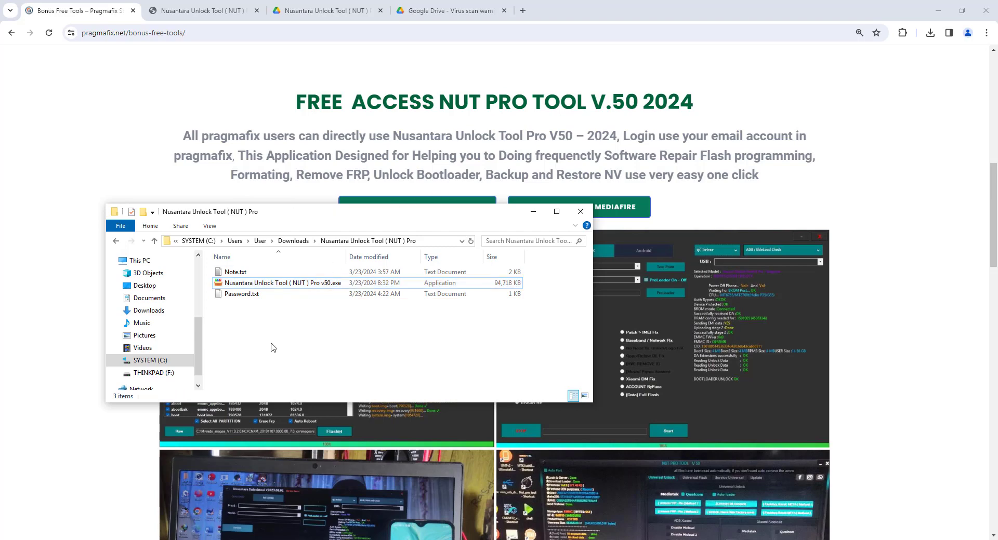
click(150, 361)
click(225, 317)
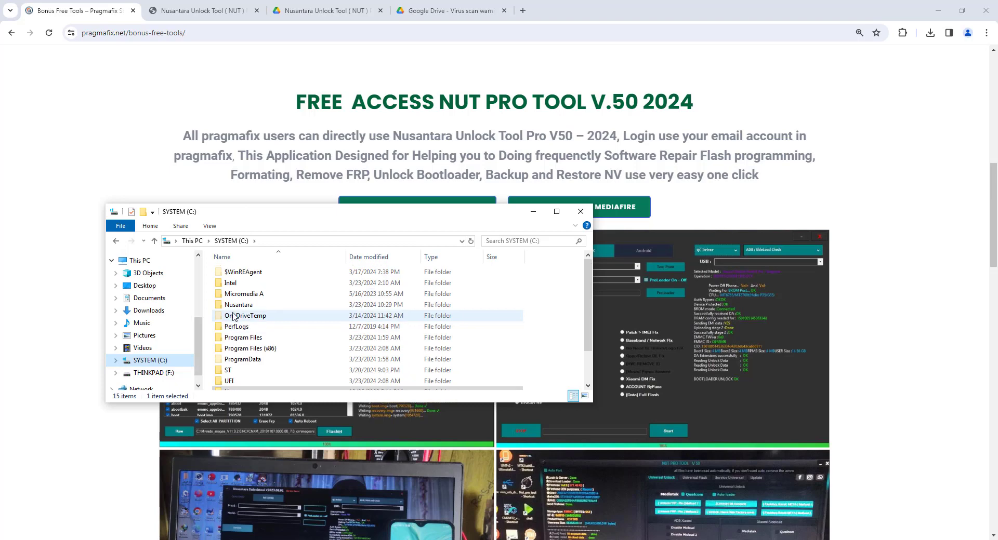
click(238, 305)
scroll(239, 308, down, 1)
scroll(239, 307, up, 1)
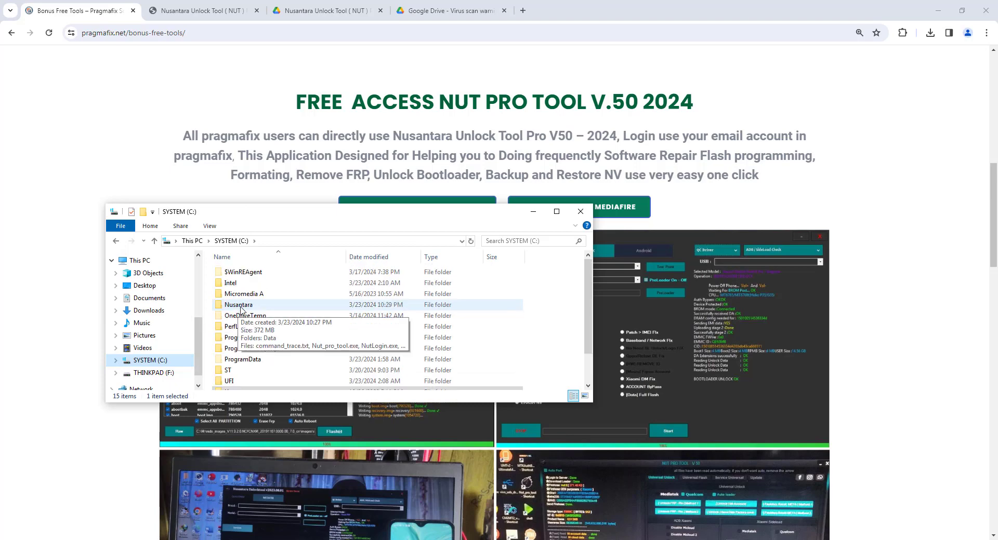
double_click(240, 308)
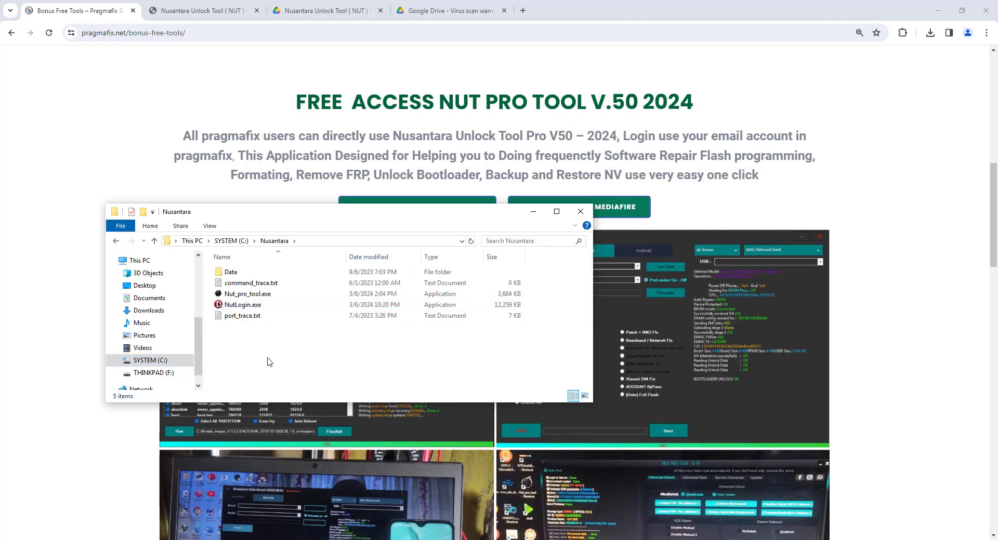
drag(461, 215, 528, 165)
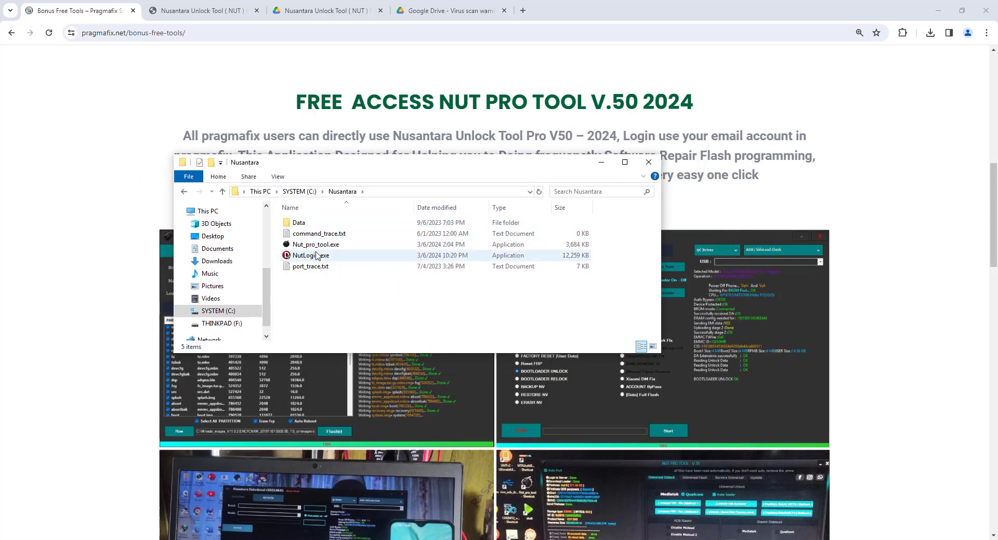
drag(448, 165, 460, 217)
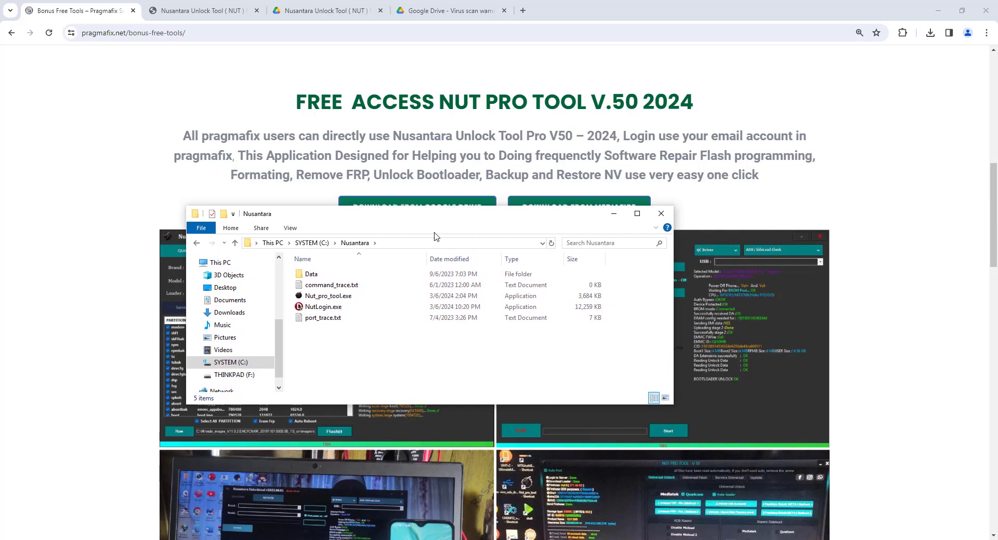
Return to the downloaded Nusantara Unlock Tool ( NUT ) Pro folder and read the login and antivirus instructions in Note.txt
click(197, 243)
click(196, 243)
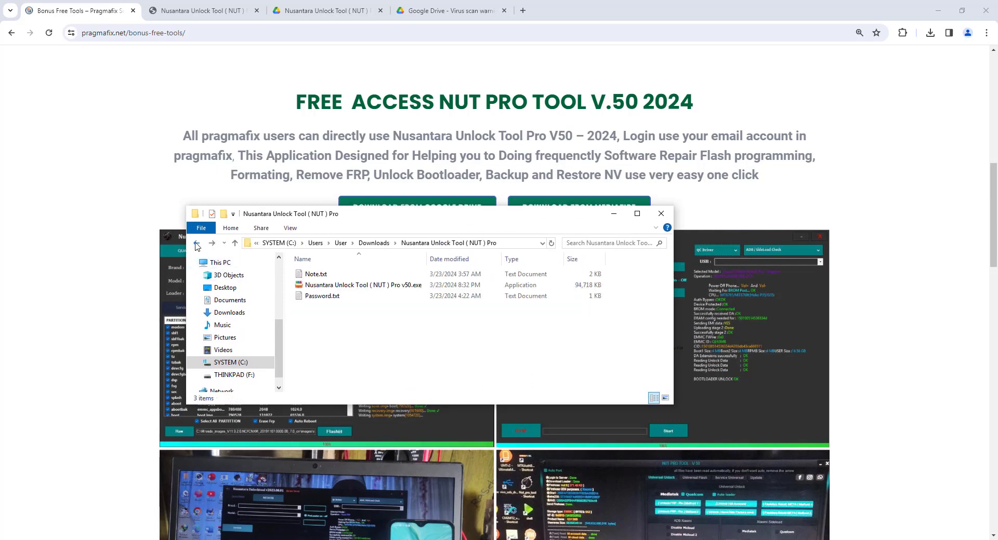
double_click(318, 274)
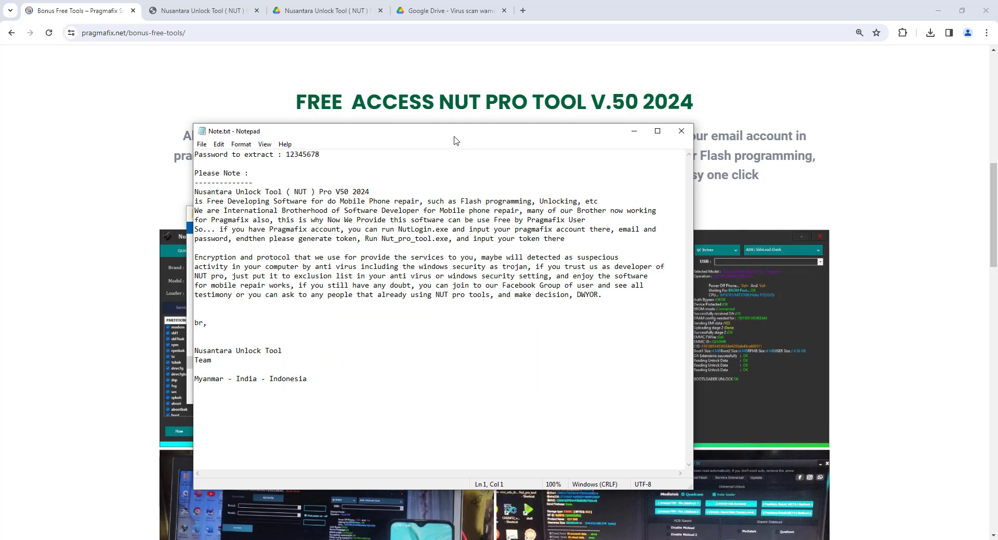
drag(454, 140, 545, 166)
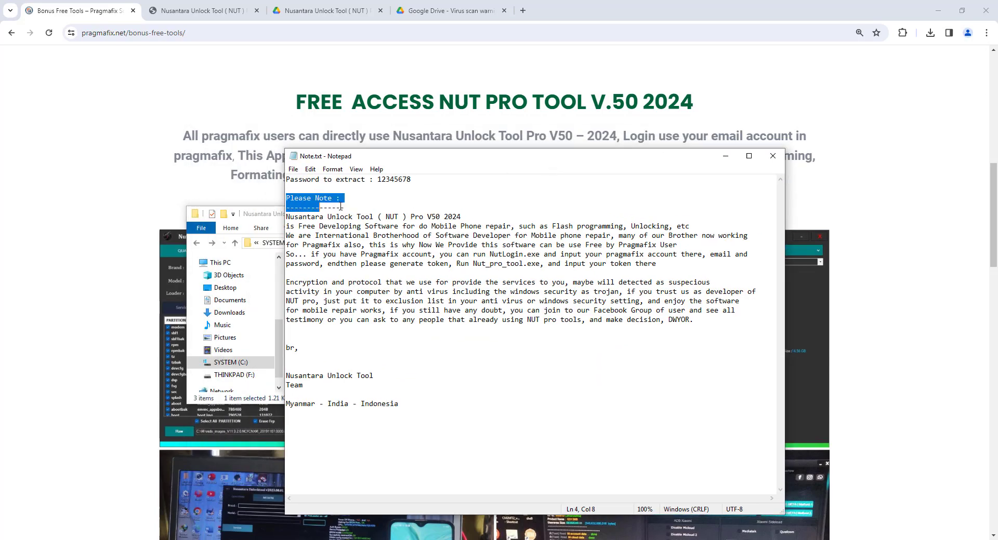
drag(340, 208, 753, 260)
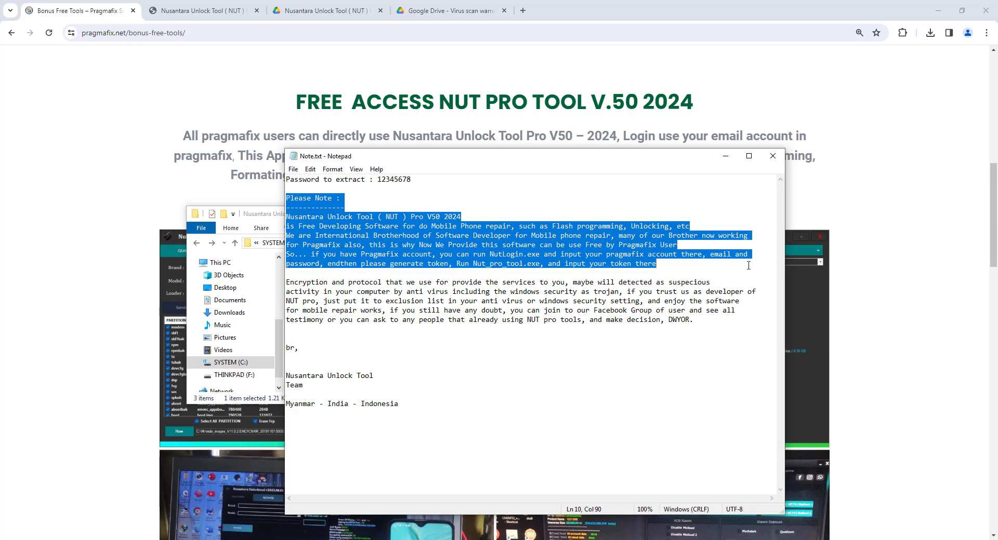
click(687, 272)
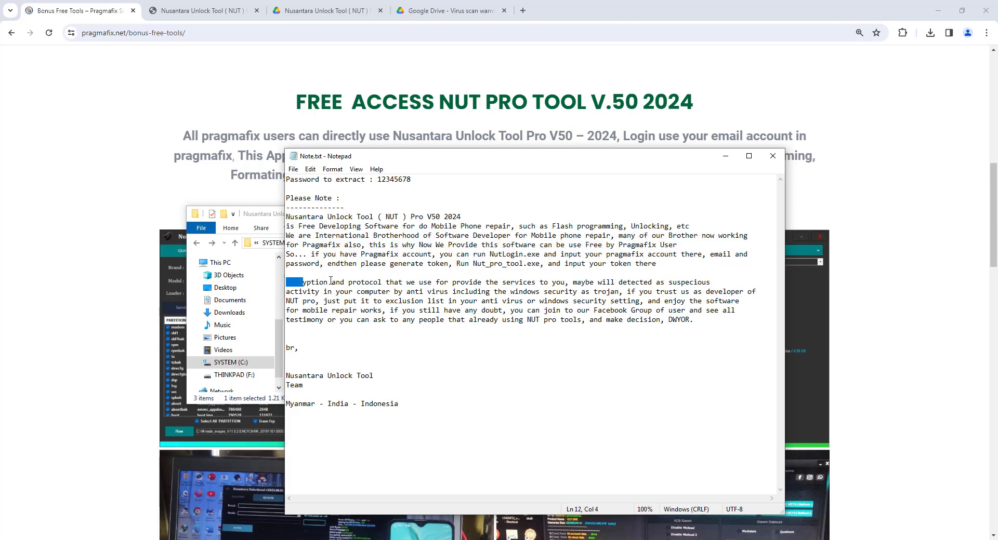
click(460, 282)
drag(699, 320, 286, 283)
click(529, 340)
Open the Exclusions page from the Virus & threat protection settings in Windows Security
click(840, 539)
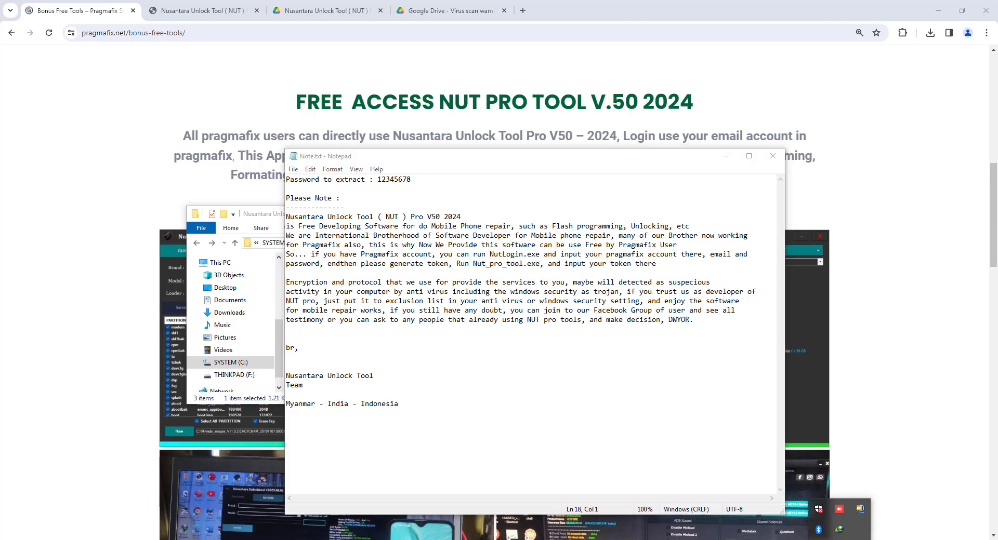
click(819, 510)
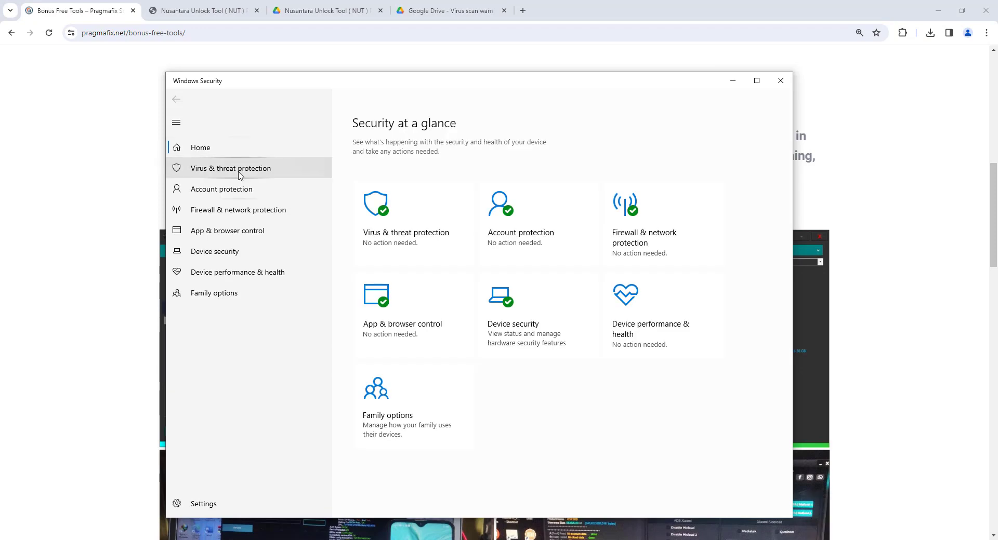
click(239, 171)
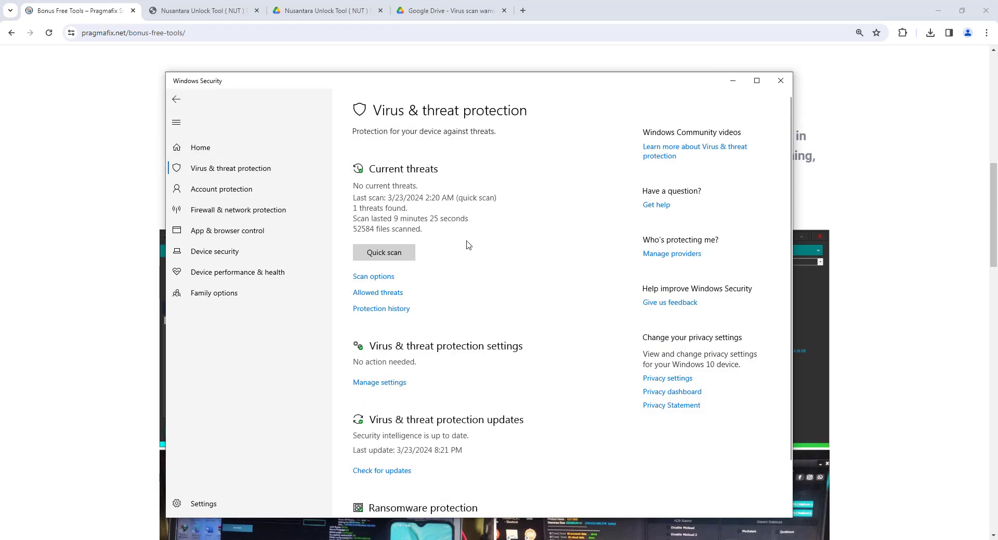
scroll(469, 245, down, 1)
click(395, 325)
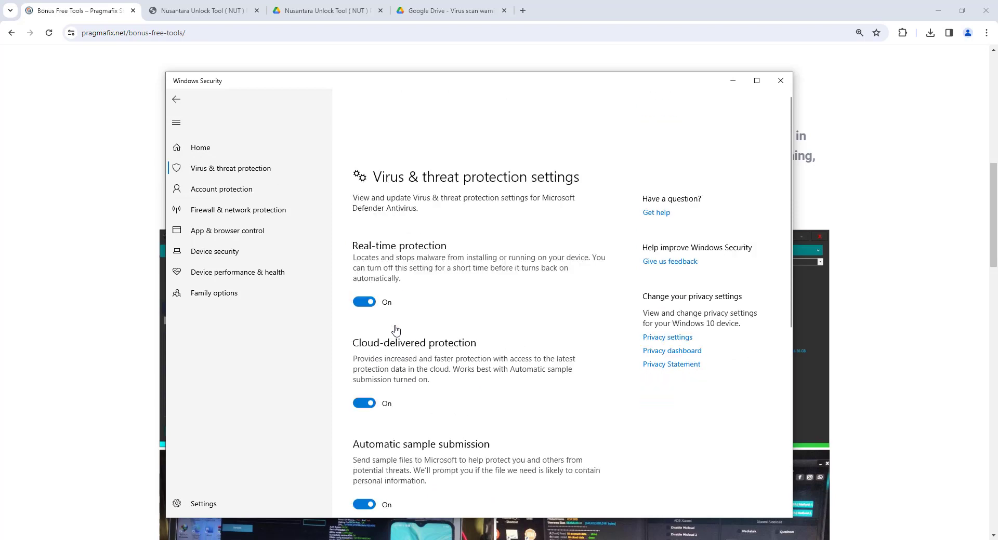
scroll(457, 253, down, 1)
scroll(458, 253, down, 4)
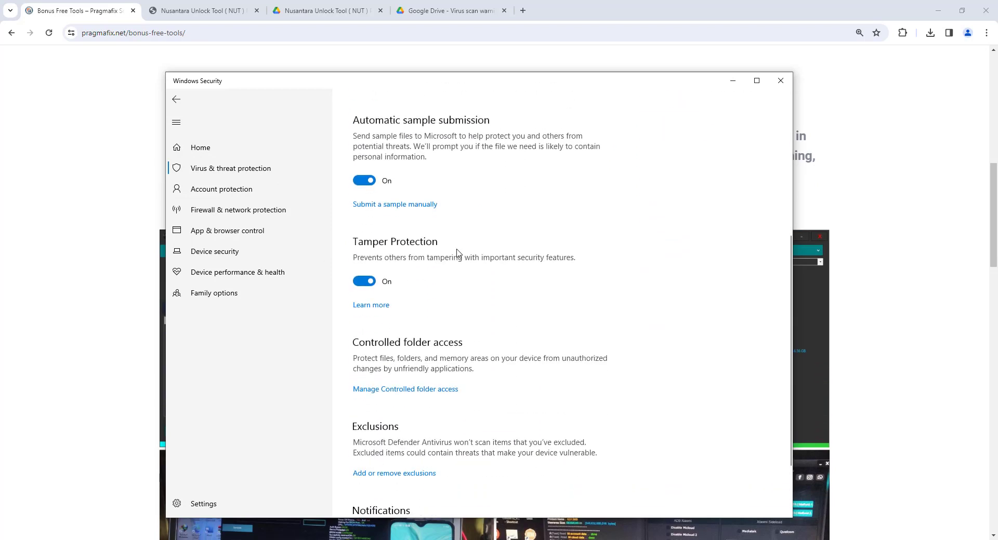
scroll(422, 324, down, 1)
scroll(421, 323, up, 3)
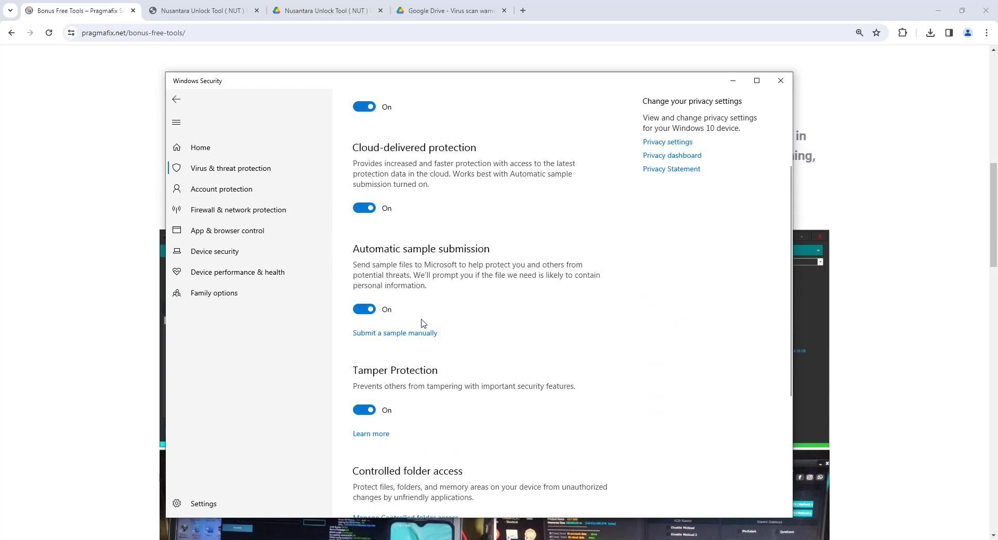
scroll(422, 323, down, 3)
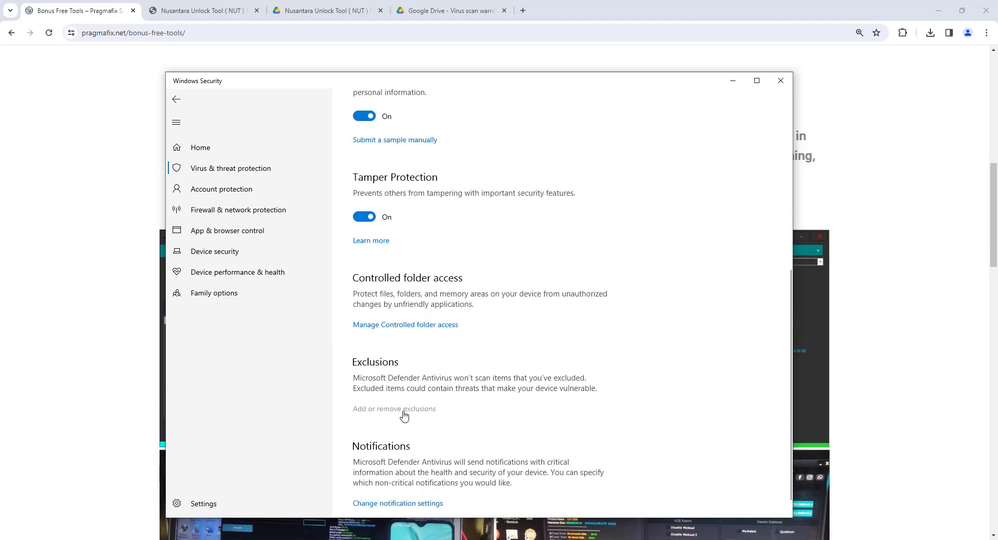
click(404, 412)
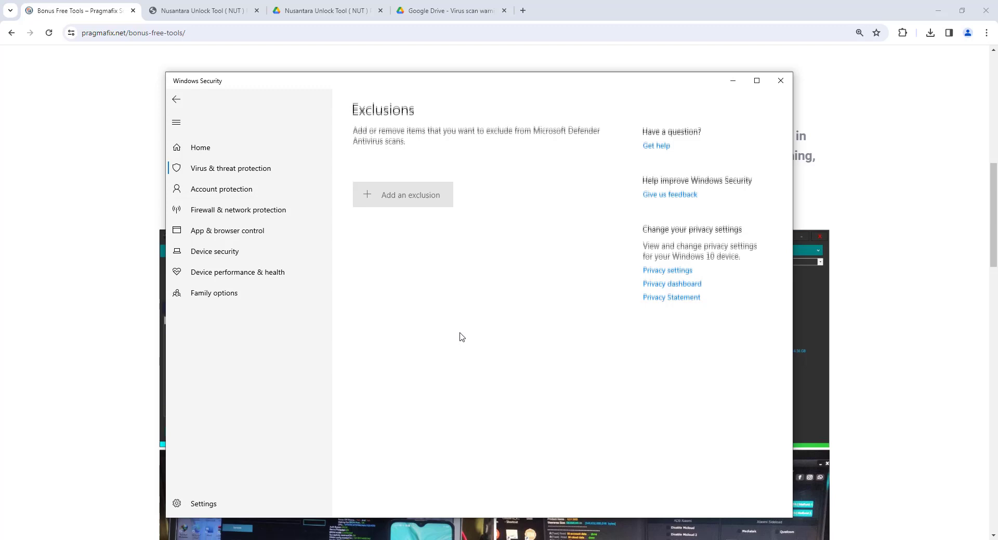
Add the C:\Nusantara folder as an exclusion from Microsoft Defender Antivirus scans
scroll(468, 322, down, 1)
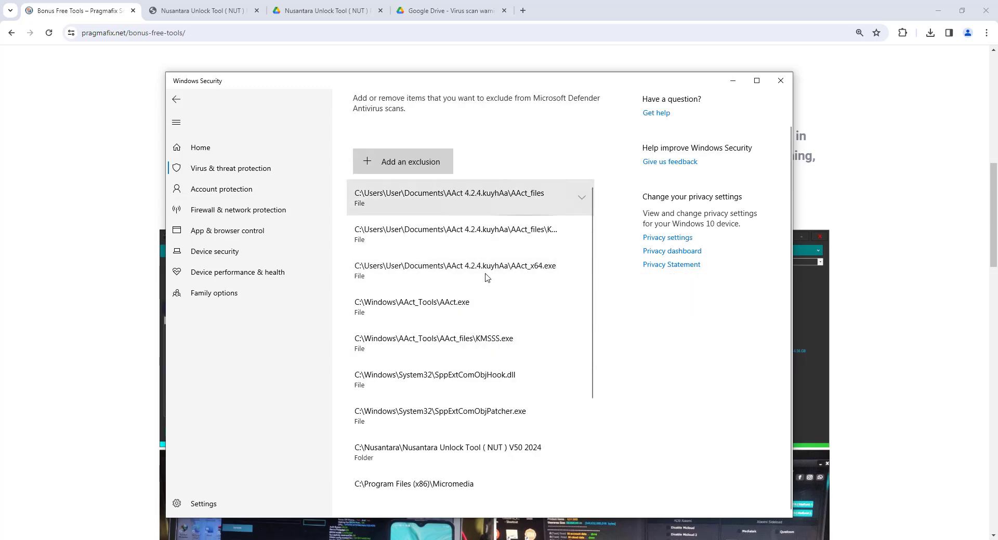
click(421, 171)
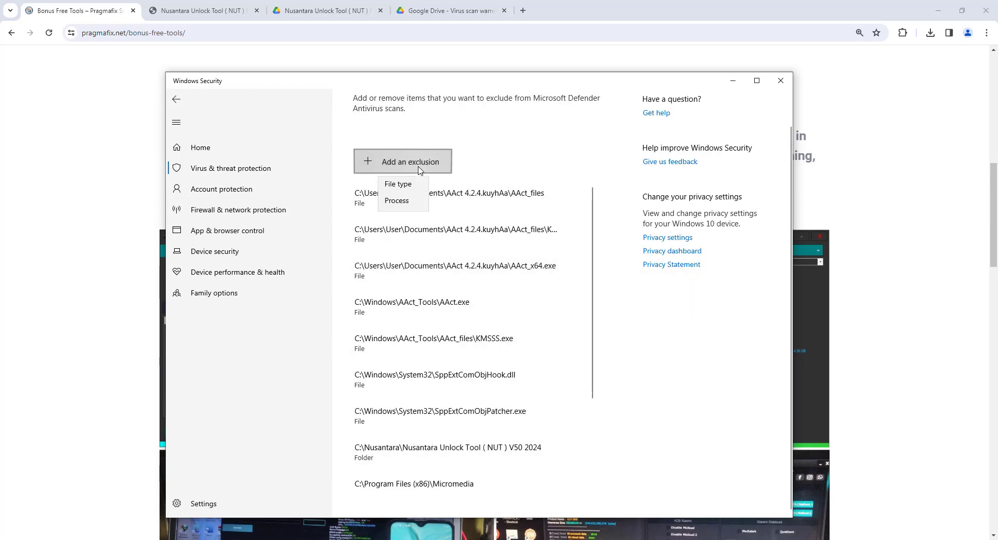
click(397, 205)
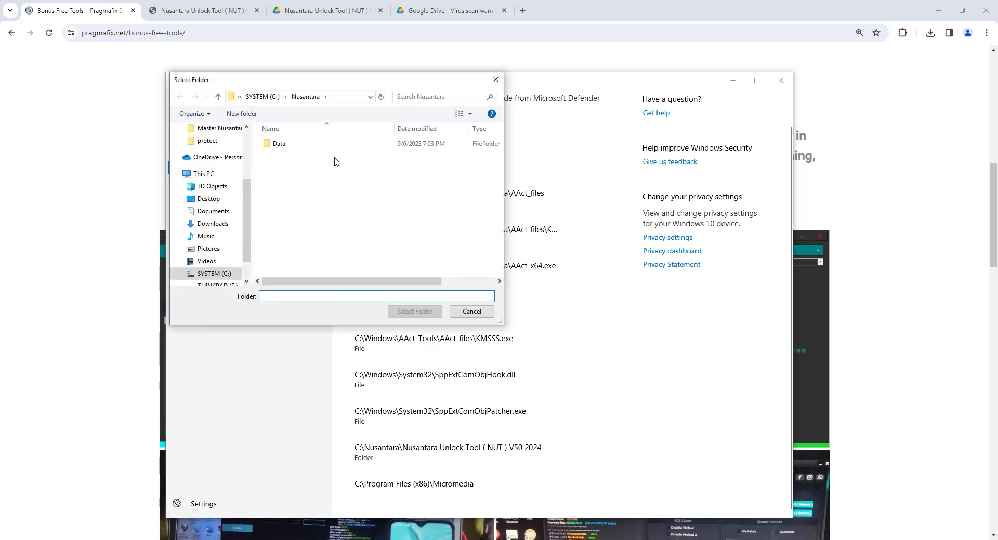
click(262, 97)
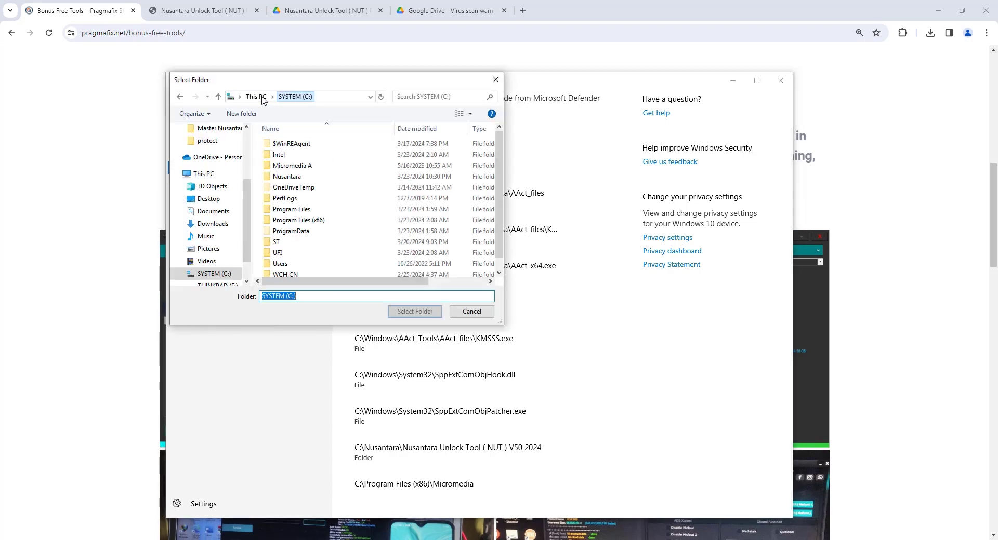
click(287, 176)
click(422, 315)
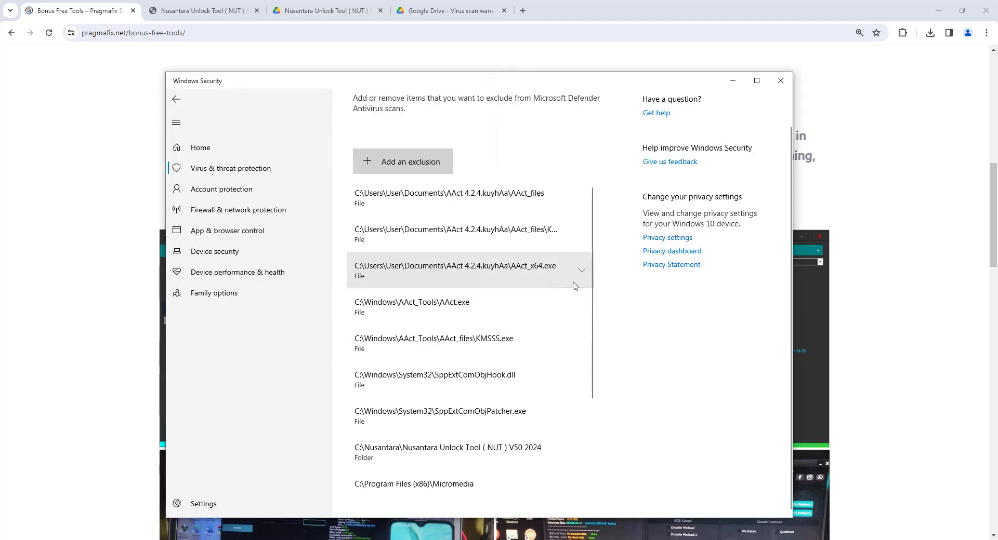
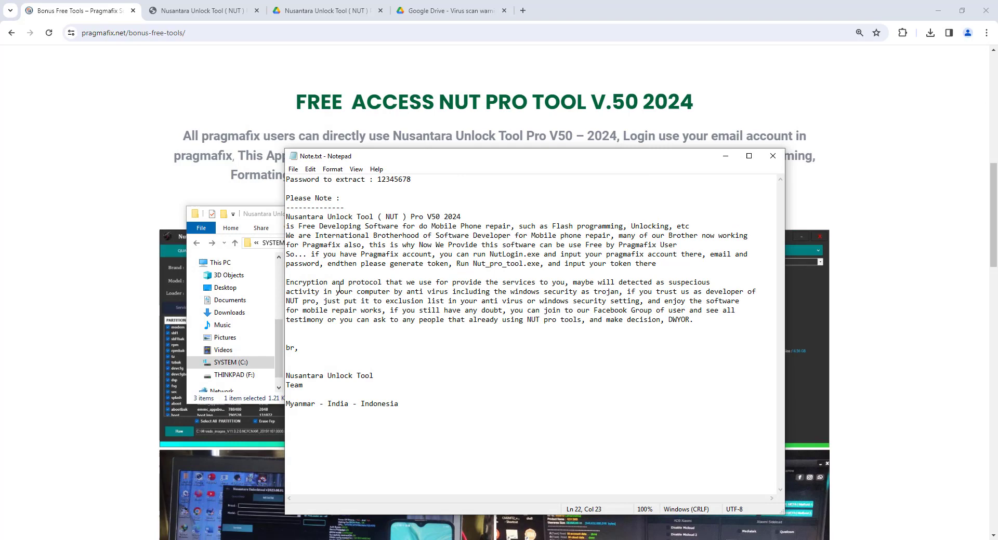
Review the antivirus and Windows Security exclusion instructions in Note.txt and close the note
drag(386, 283, 746, 312)
click(746, 313)
drag(464, 302, 644, 306)
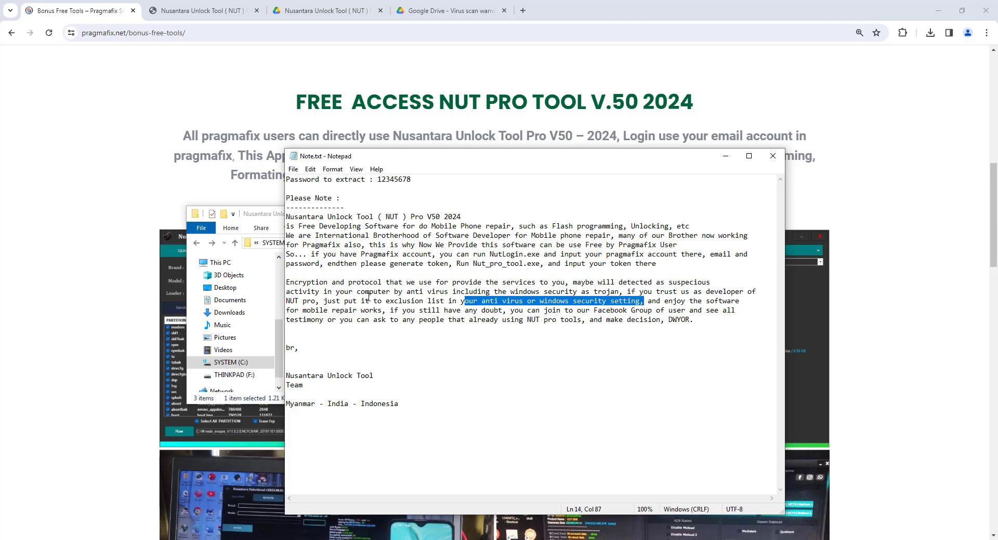
drag(361, 302, 436, 303)
click(491, 327)
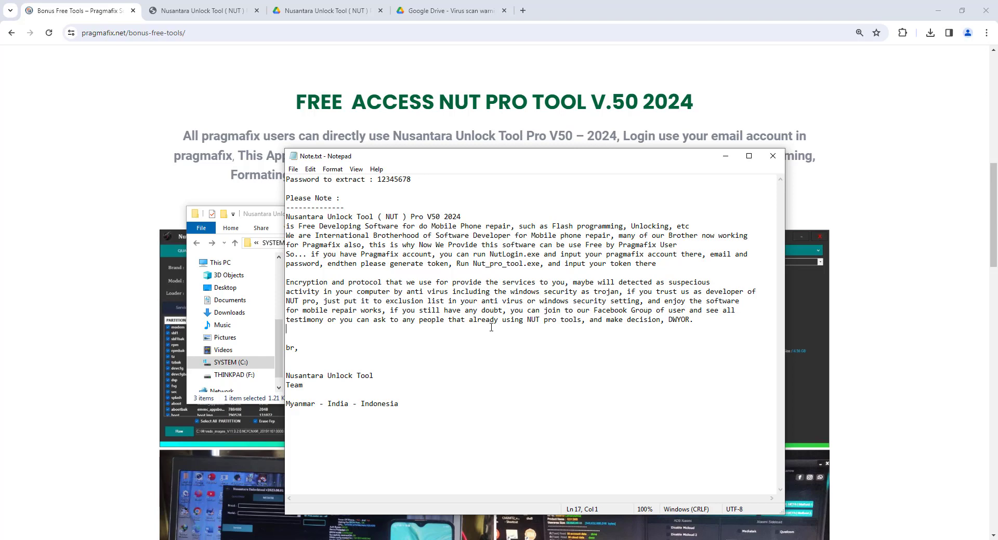
click(773, 156)
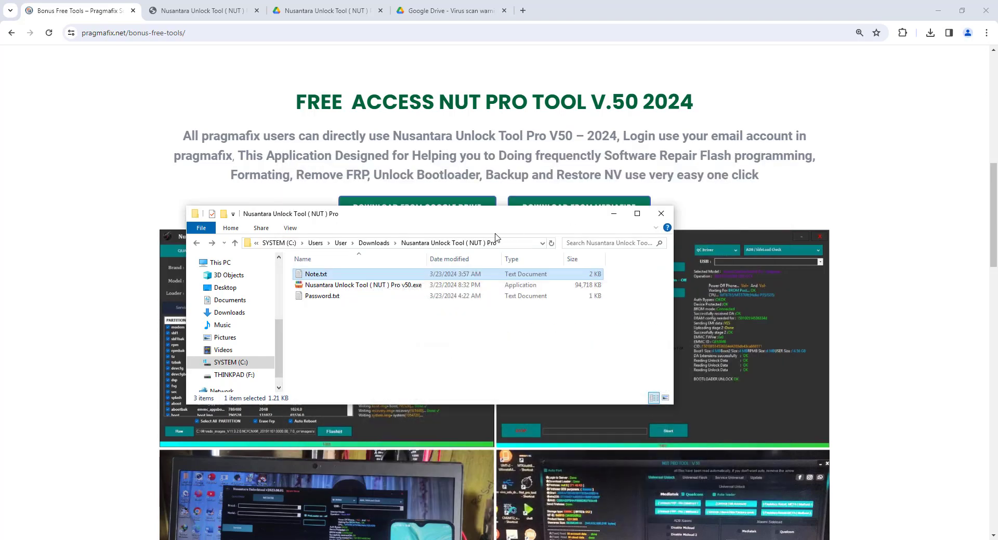
Open the Nusantara folder on the SYSTEM (C:) drive and launch NutLogin.exe
click(228, 363)
double_click(319, 300)
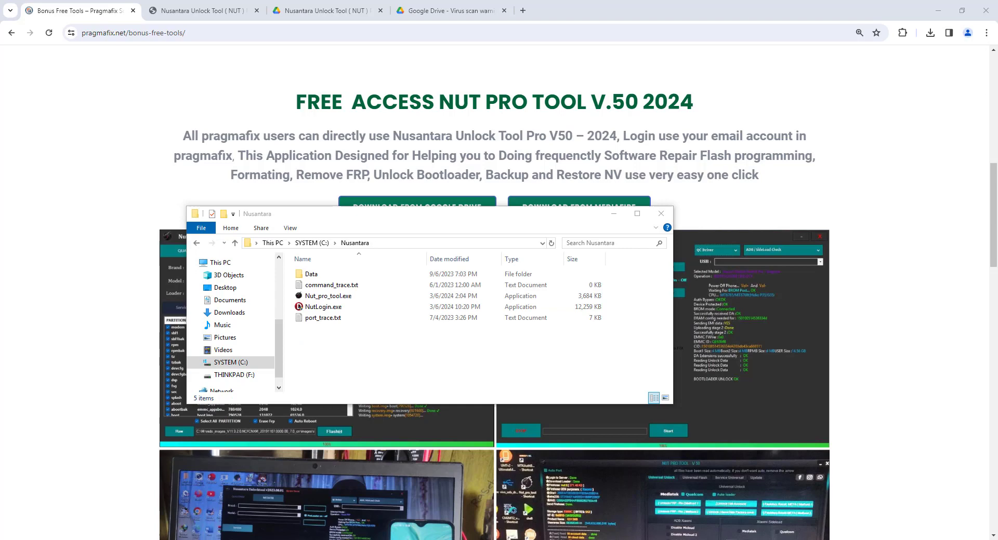
click(328, 297)
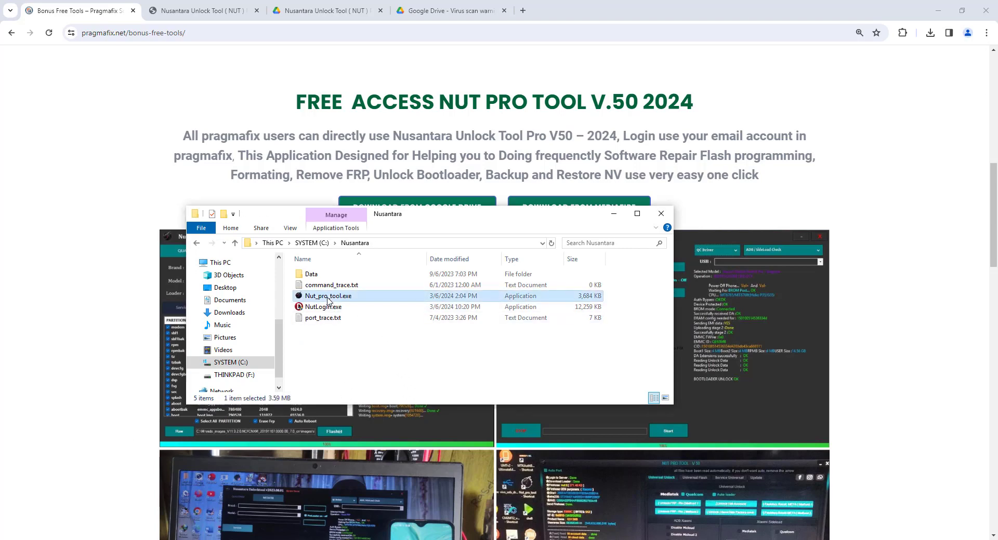
click(326, 308)
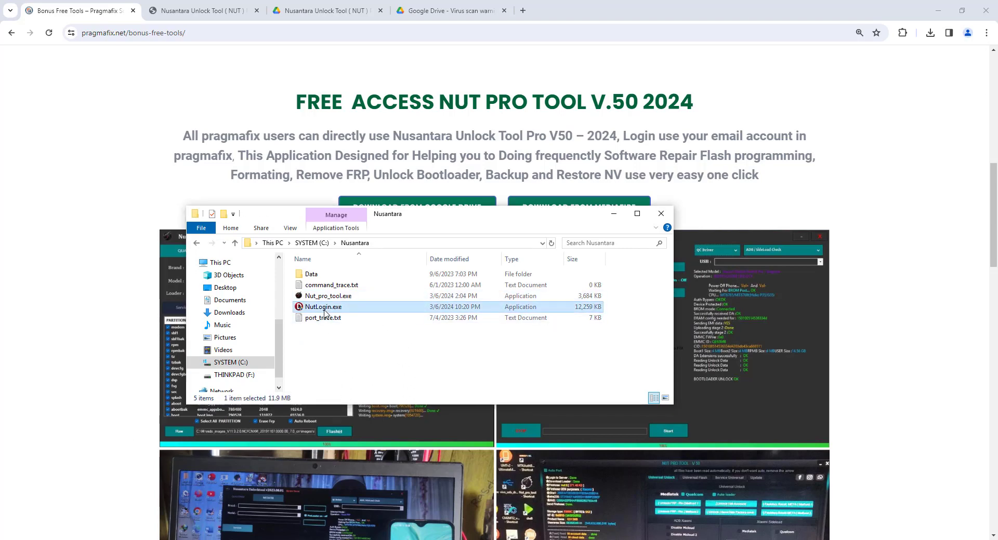
click(345, 353)
click(326, 309)
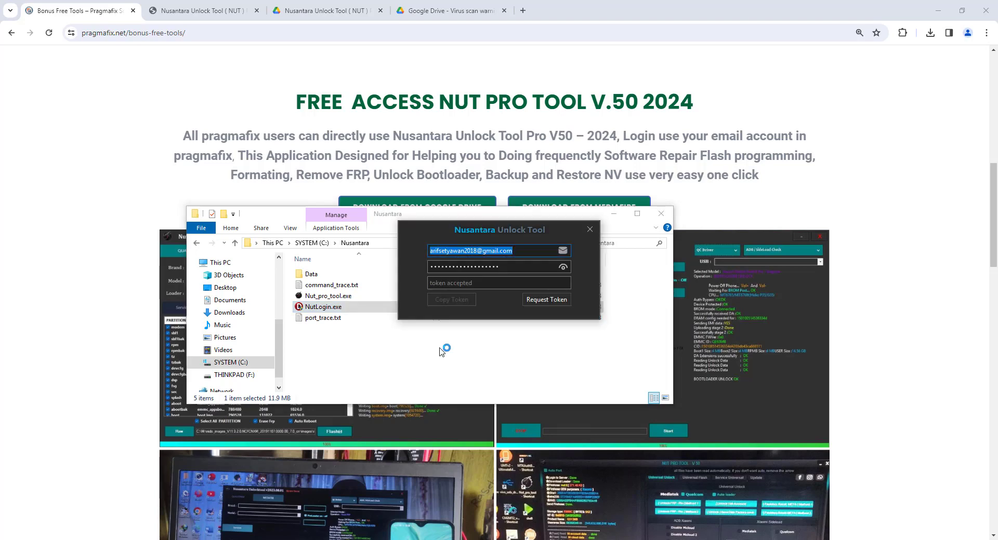
Request a login token with the filled-in account email and password, and copy the token
drag(524, 251, 392, 257)
click(509, 266)
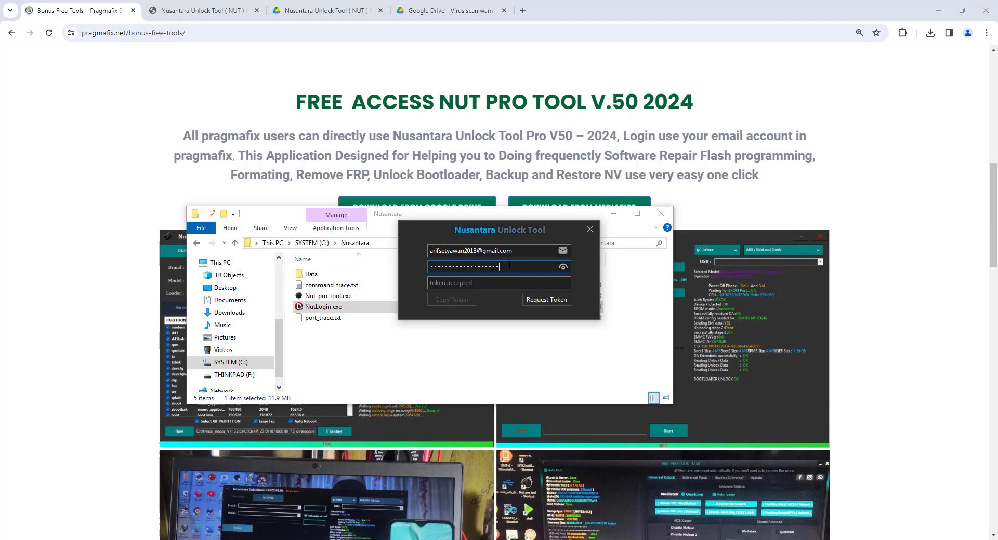
click(533, 300)
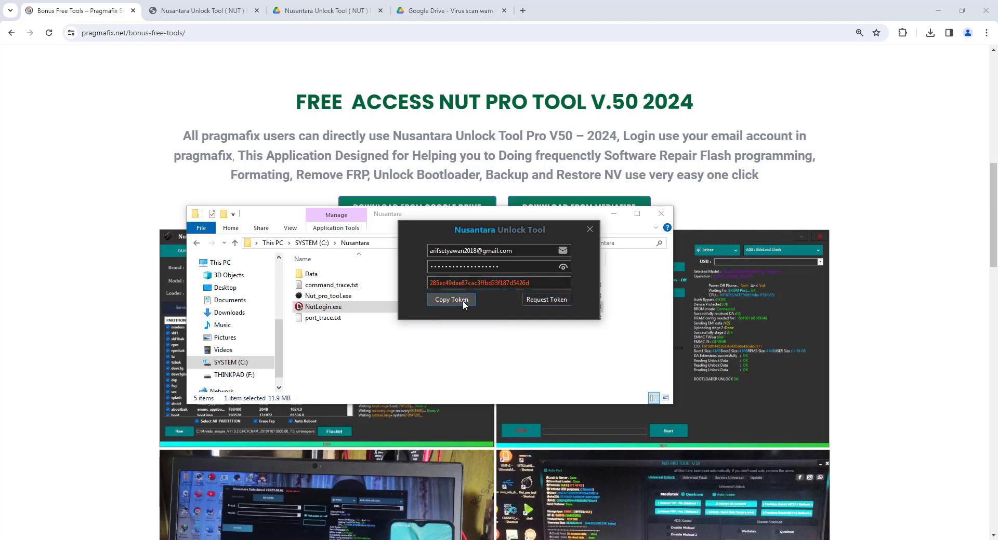
click(464, 302)
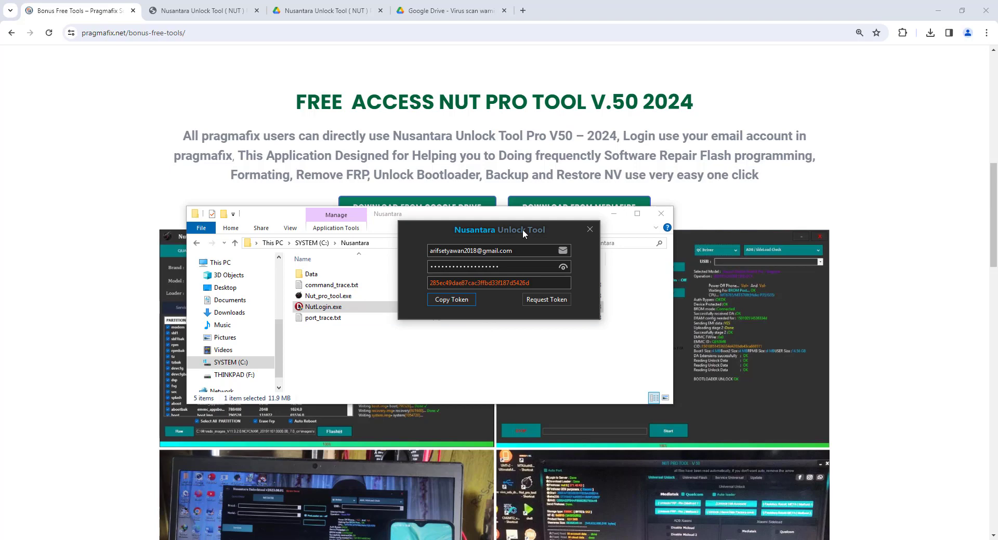
Move the token window aside, paste the copied token into the NUT FRP TOOL Token field and log in
drag(528, 231, 335, 272)
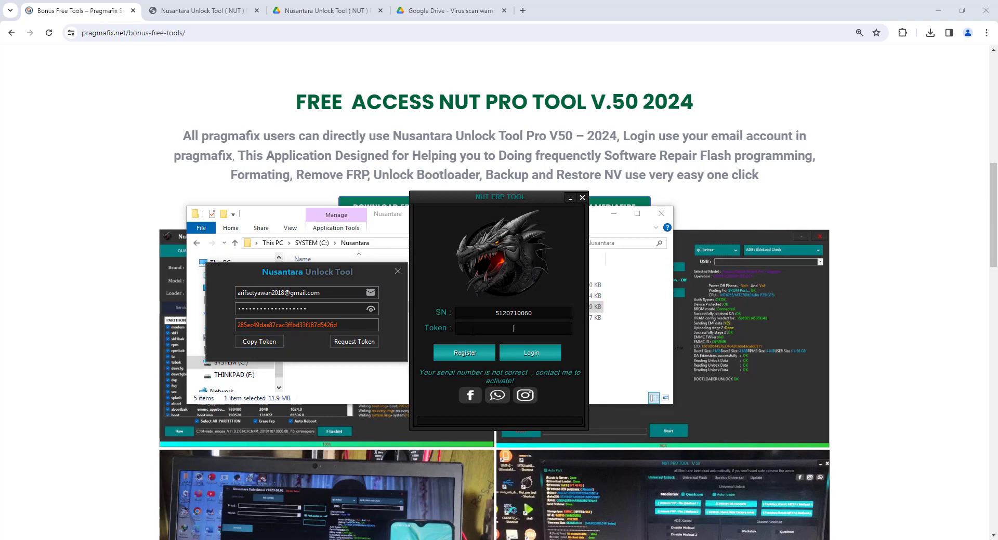
key(ctrl+v)
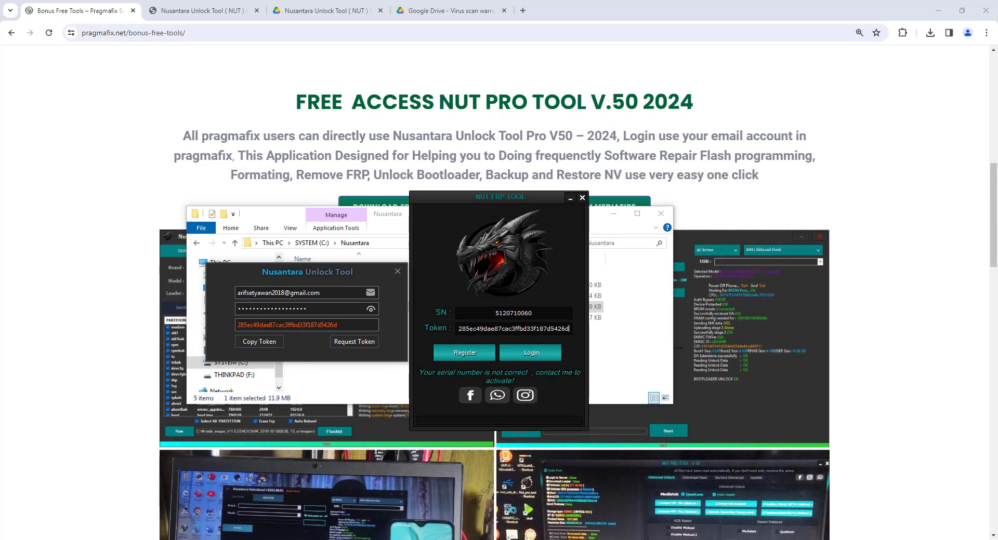
click(508, 357)
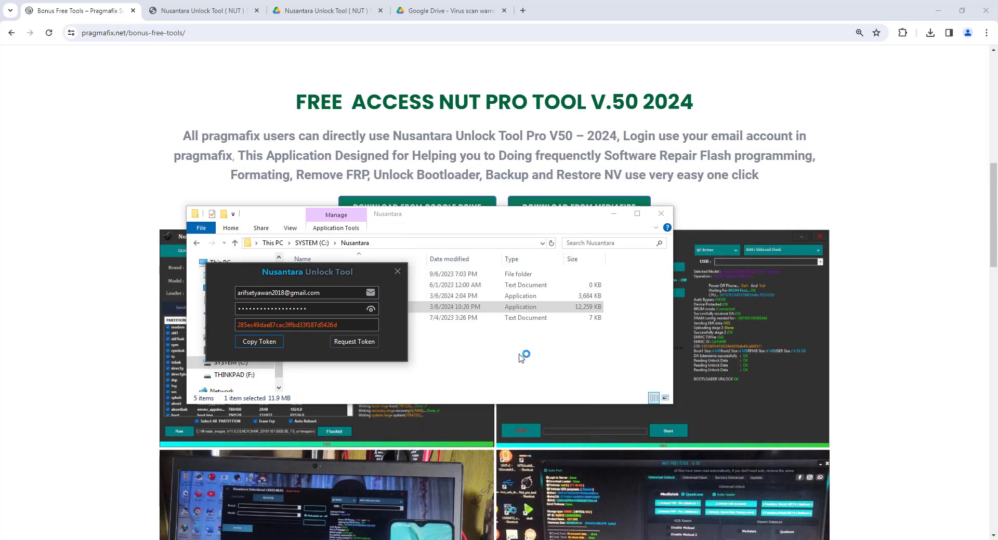
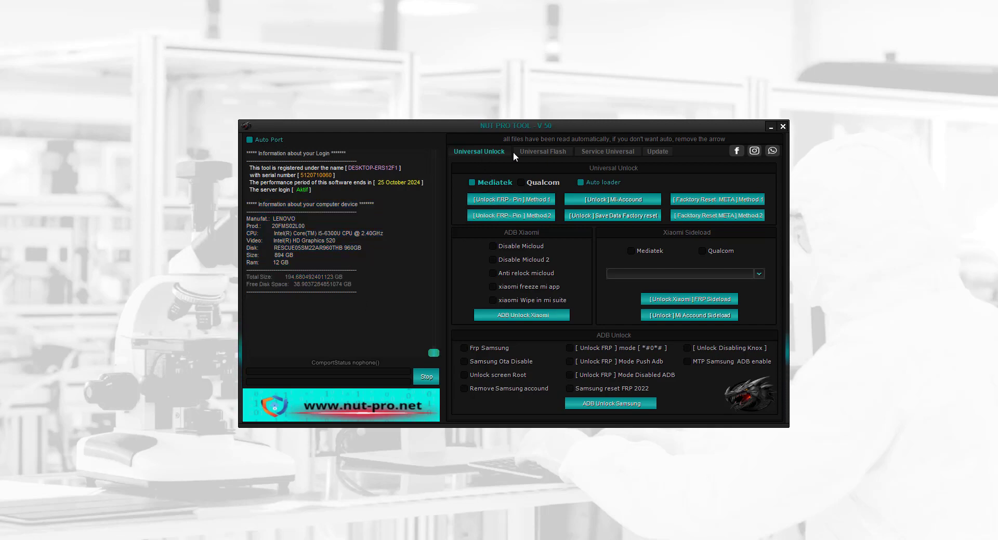
Review the available functions in the Universal Flash, Service Universal and Update sections of NUT PRO TOOL
click(531, 152)
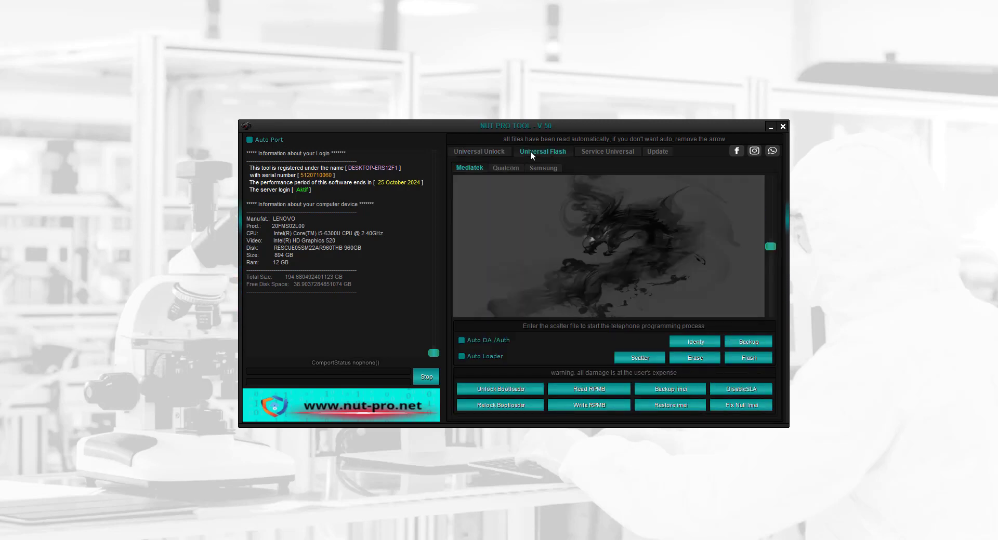
click(597, 150)
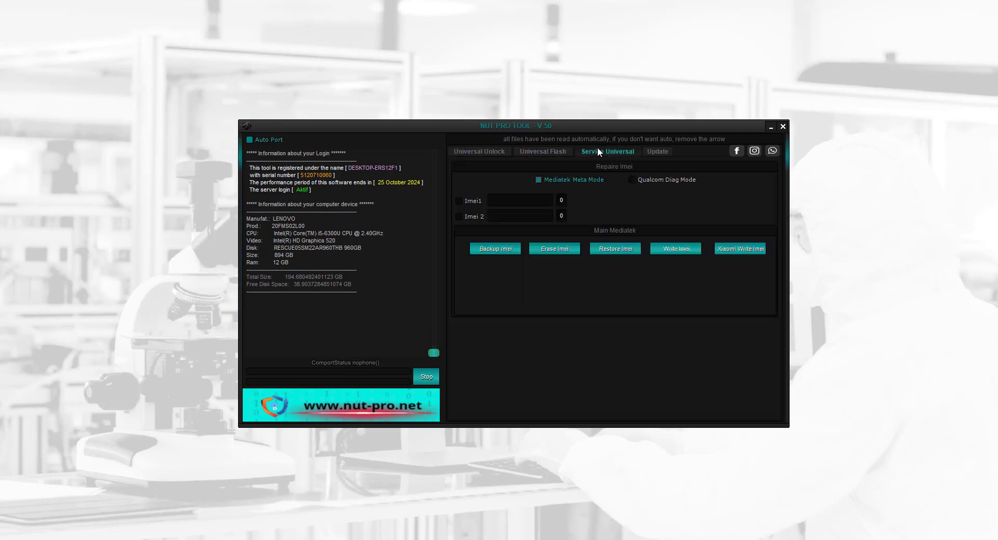
click(656, 151)
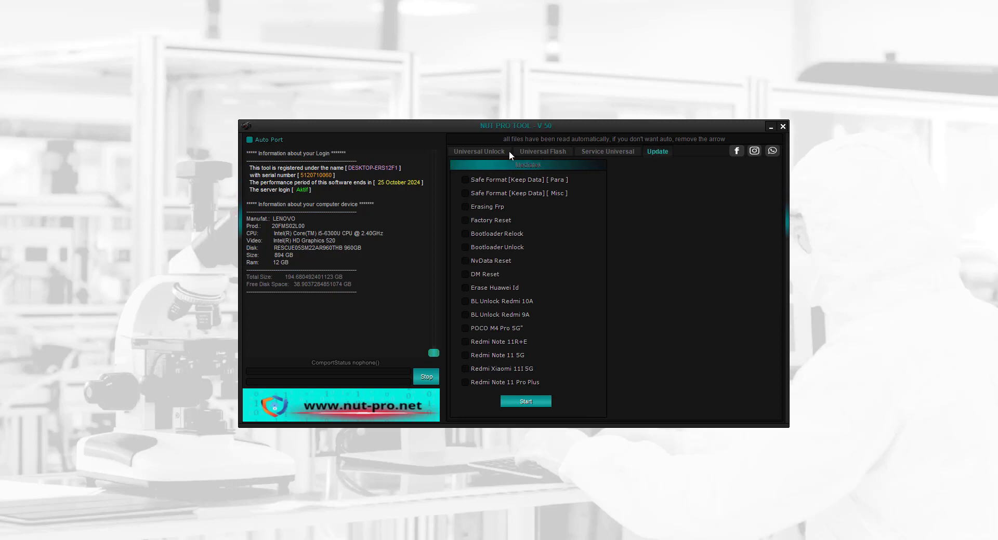